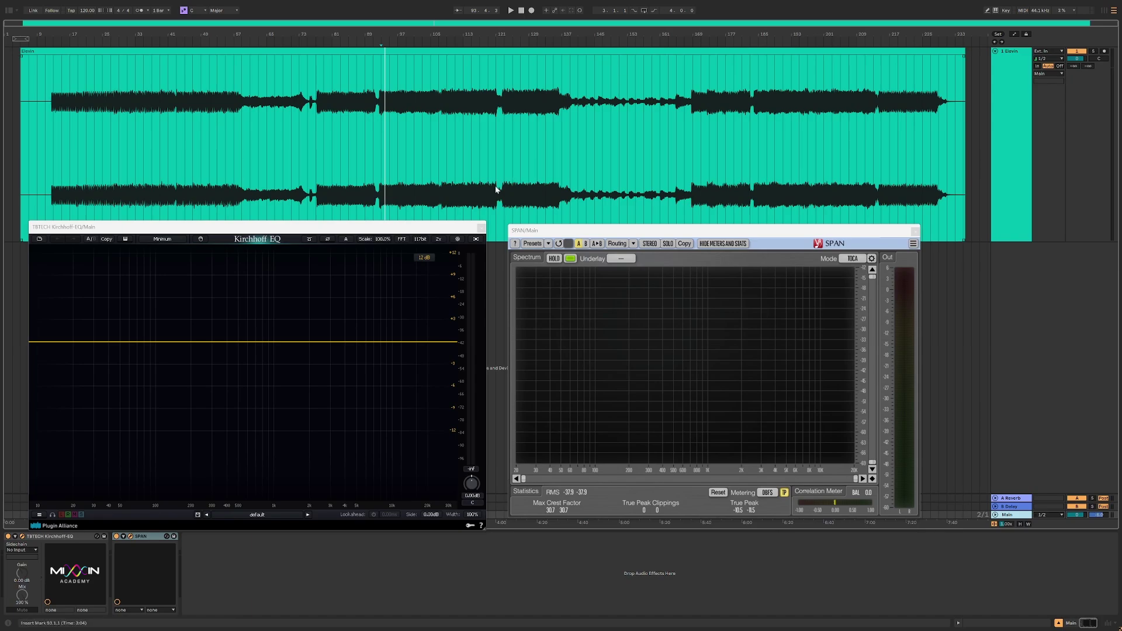
Reposition the Kirchhoff-EQ window beside the SPAN analyzer and choose the Minimum phase mode
{"action": "left_click_drag", "start_coordinate": [423, 234], "coordinate": [477, 236]}
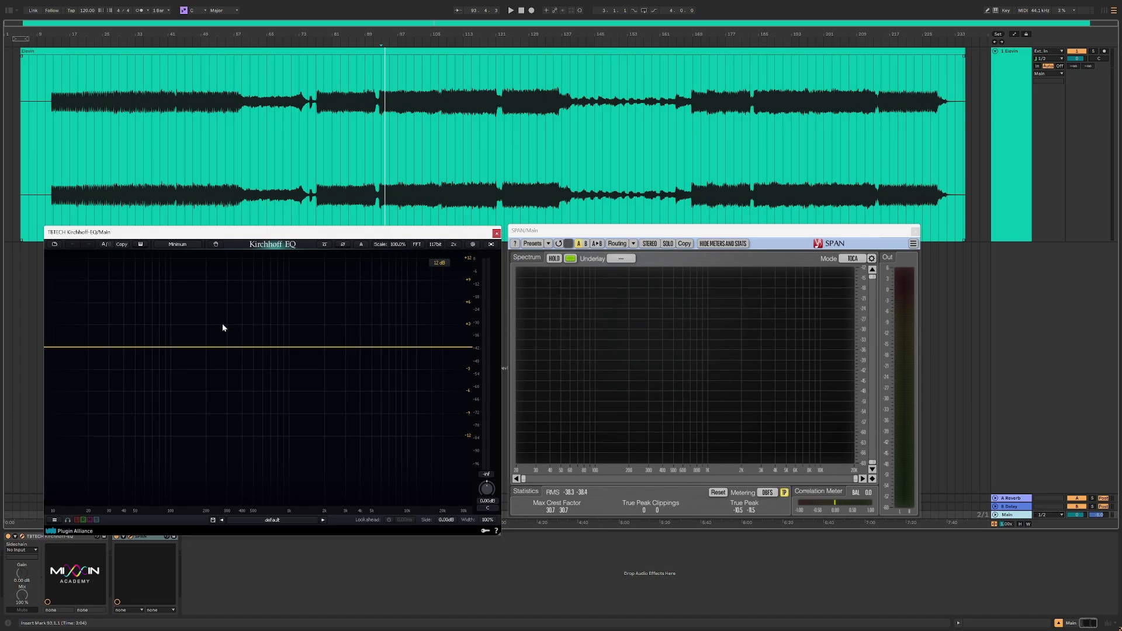
{"action": "left_click", "coordinate": [181, 245]}
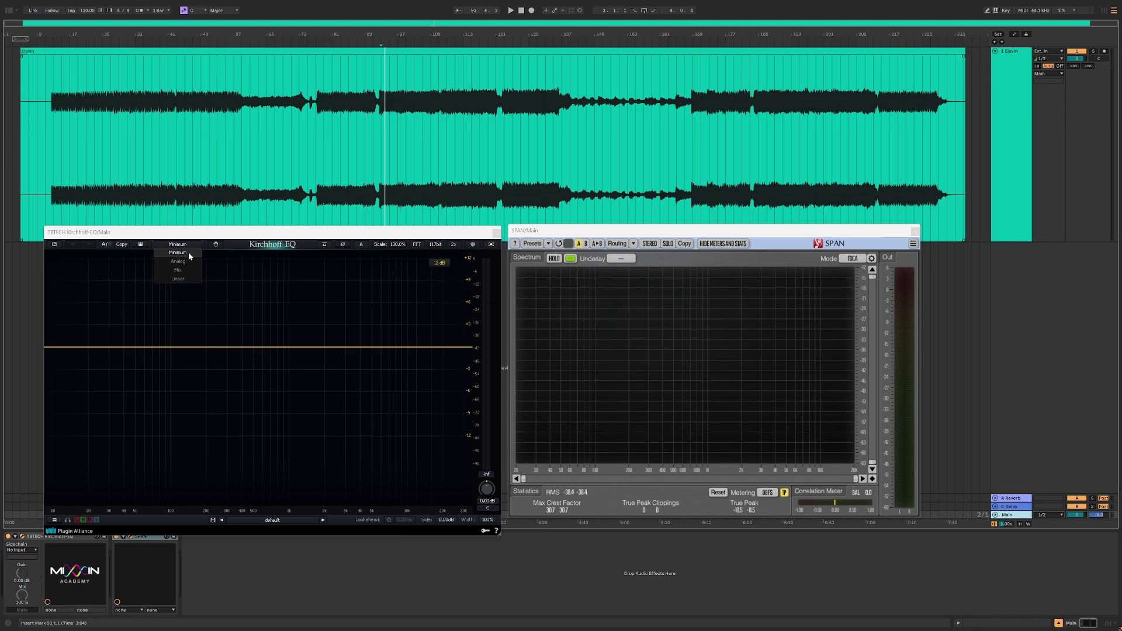
{"action": "left_click", "coordinate": [188, 253]}
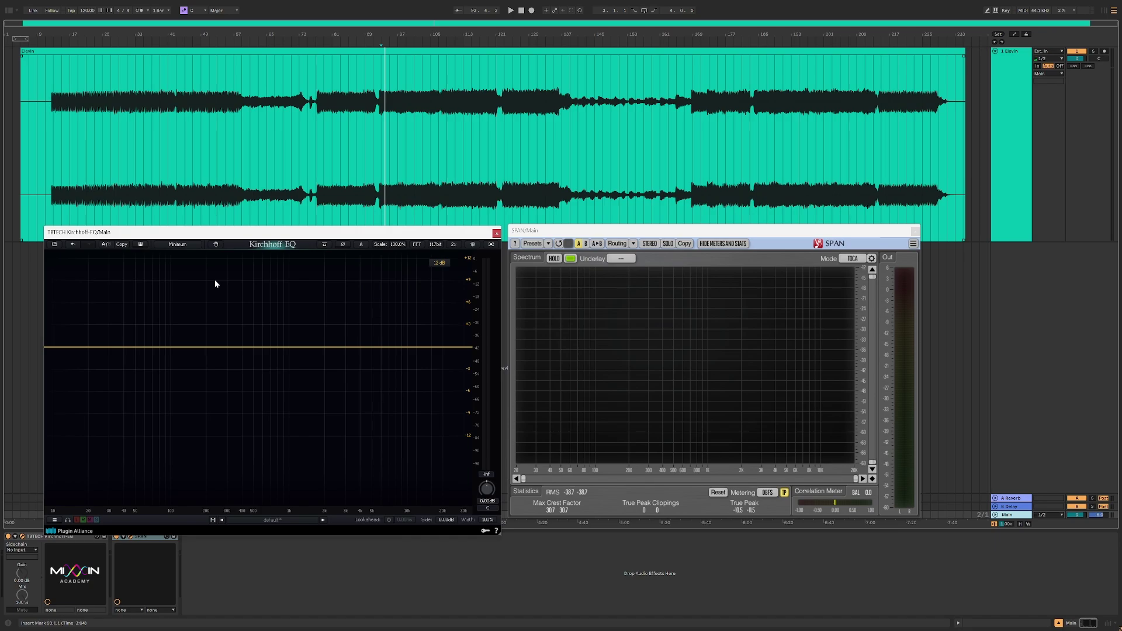
Add a narrow bell cut of -12 dB with a Q of about 17, sweeping it between roughly 3 and 4 kHz
{"action": "left_click_drag", "start_coordinate": [332, 349], "coordinate": [347, 435]}
{"action": "scroll", "coordinate": [322, 421], "scroll_direction": "up", "scroll_amount": 10}
{"action": "scroll", "coordinate": [345, 437], "scroll_direction": "up", "scroll_amount": 3}
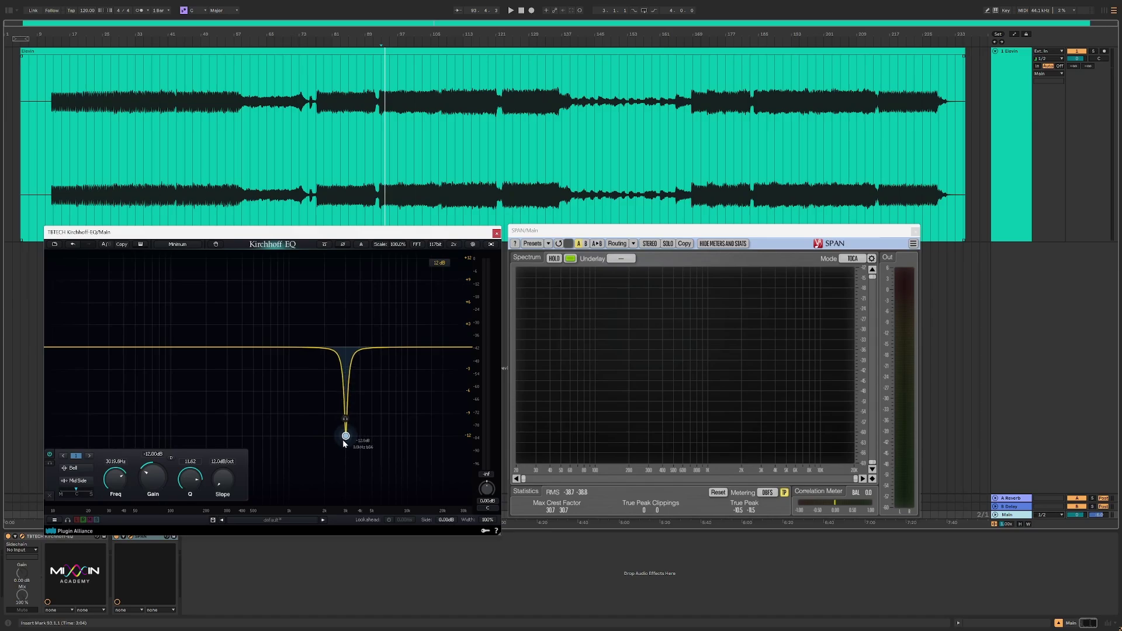
{"action": "scroll", "coordinate": [346, 437], "scroll_direction": "down", "scroll_amount": 8}
{"action": "mouse_move", "coordinate": [345, 437]}
{"action": "left_mouse_down"}
{"action": "mouse_move", "coordinate": [370, 447]}
{"action": "mouse_move", "coordinate": [340, 446]}
{"action": "mouse_move", "coordinate": [357, 445]}
{"action": "left_mouse_up"}
{"action": "scroll", "coordinate": [371, 446], "scroll_direction": "up", "scroll_amount": 13}
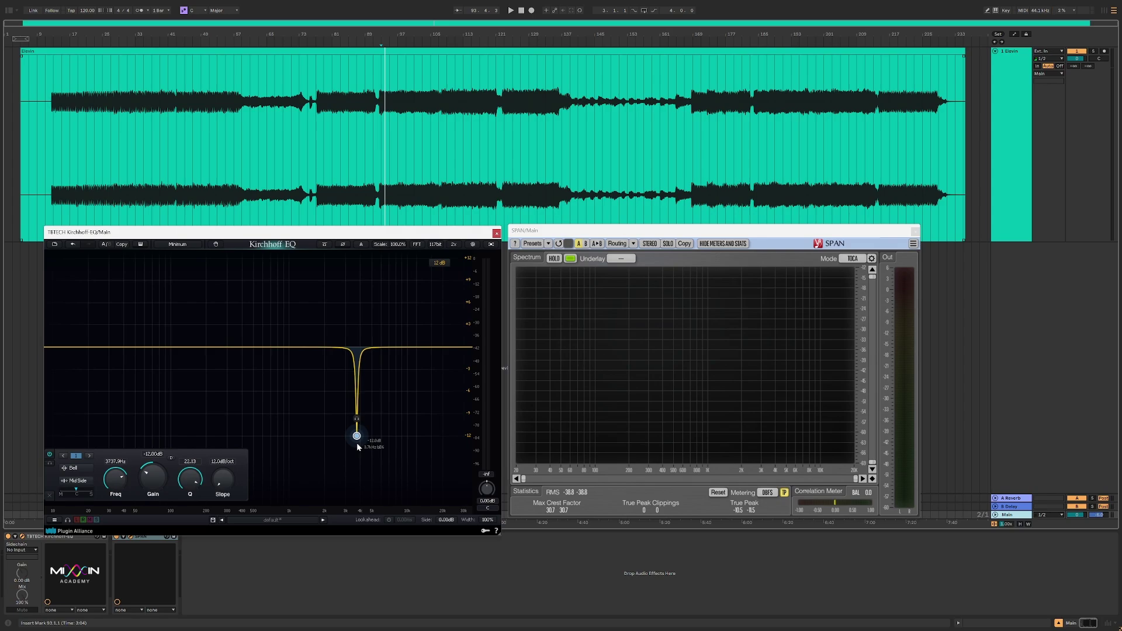
{"action": "scroll", "coordinate": [358, 444], "scroll_direction": "down", "scroll_amount": 4}
{"action": "scroll", "coordinate": [359, 444], "scroll_direction": "up", "scroll_amount": 2}
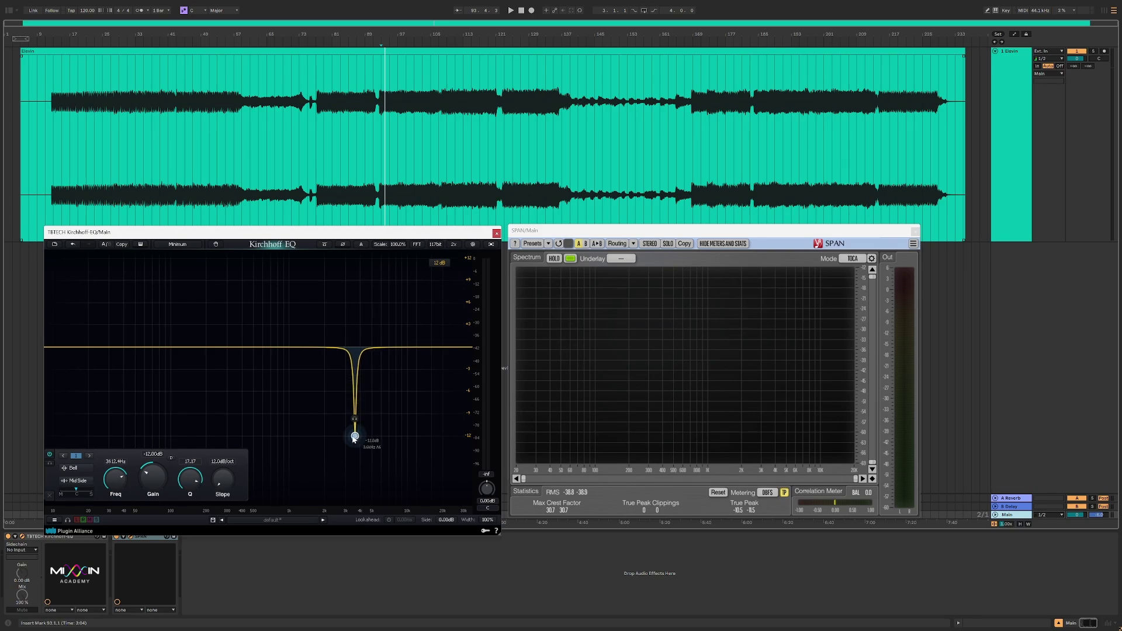
{"action": "left_click_drag", "start_coordinate": [358, 444], "coordinate": [359, 448]}
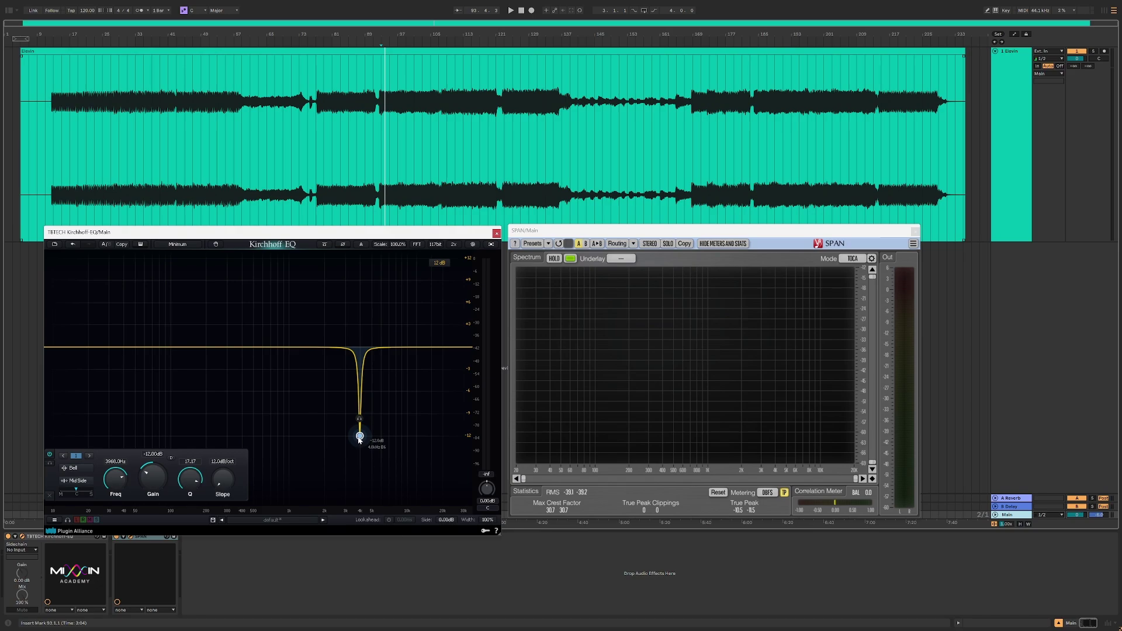
Sweep the bell band, reduce its cut to about -5.4 dB near 3.6 kHz, and remove the band
{"action": "mouse_move", "coordinate": [360, 438]}
{"action": "left_mouse_down"}
{"action": "mouse_move", "coordinate": [356, 403]}
{"action": "mouse_move", "coordinate": [331, 418]}
{"action": "mouse_move", "coordinate": [379, 436]}
{"action": "left_mouse_up"}
{"action": "mouse_move", "coordinate": [364, 478]}
{"action": "left_mouse_down"}
{"action": "mouse_move", "coordinate": [370, 488]}
{"action": "mouse_move", "coordinate": [350, 490]}
{"action": "left_mouse_up"}
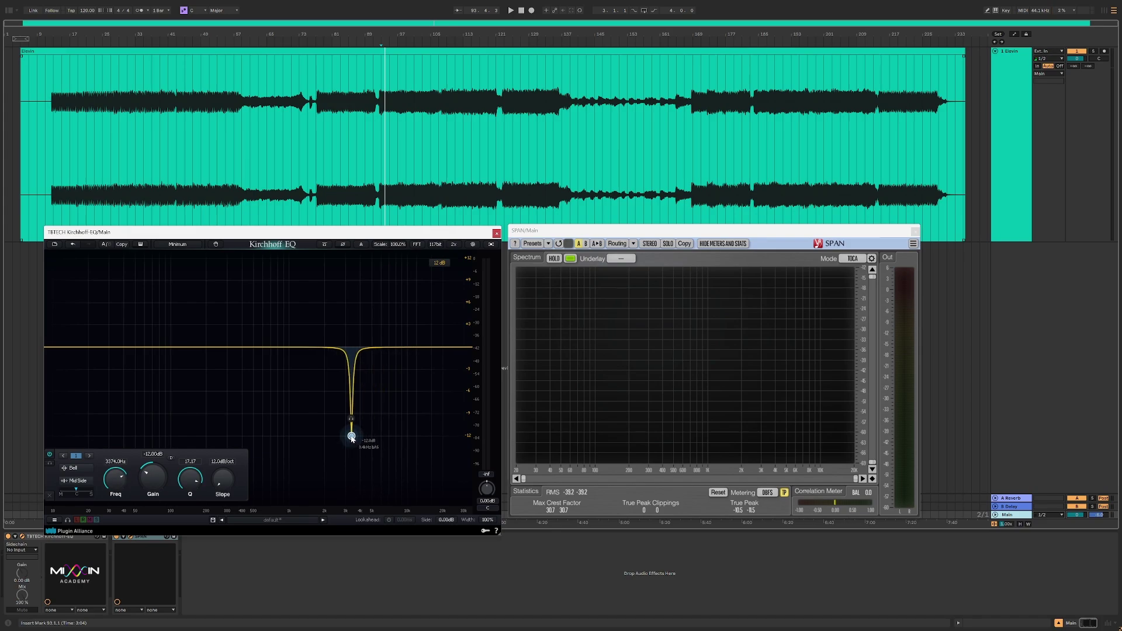
{"action": "left_click_drag", "start_coordinate": [352, 437], "coordinate": [355, 387]}
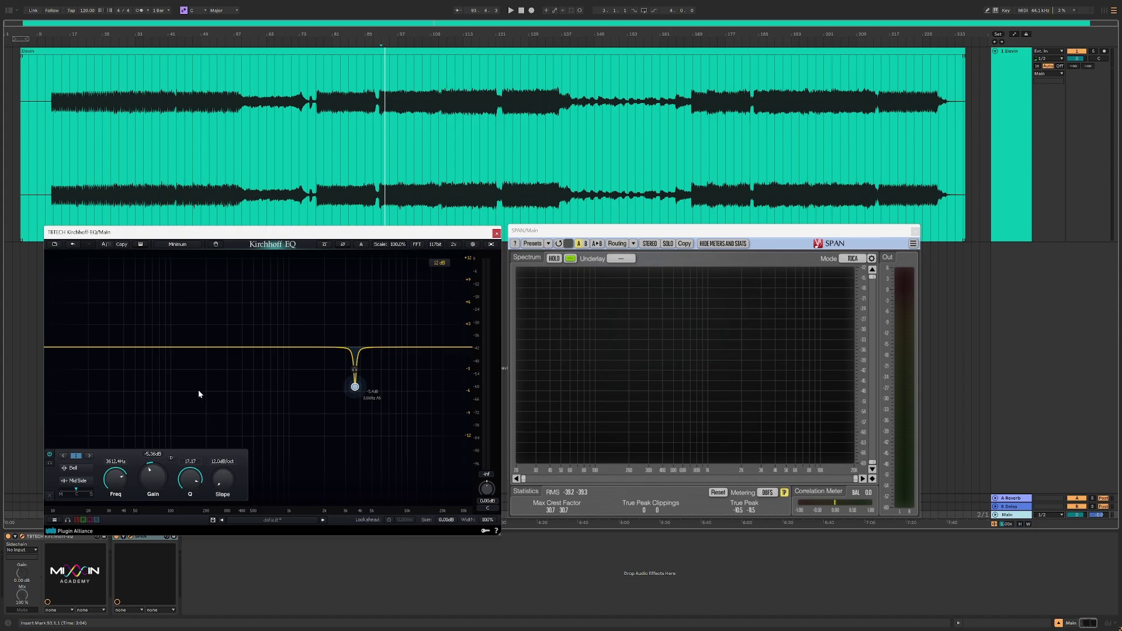
{"action": "left_click", "coordinate": [50, 494]}
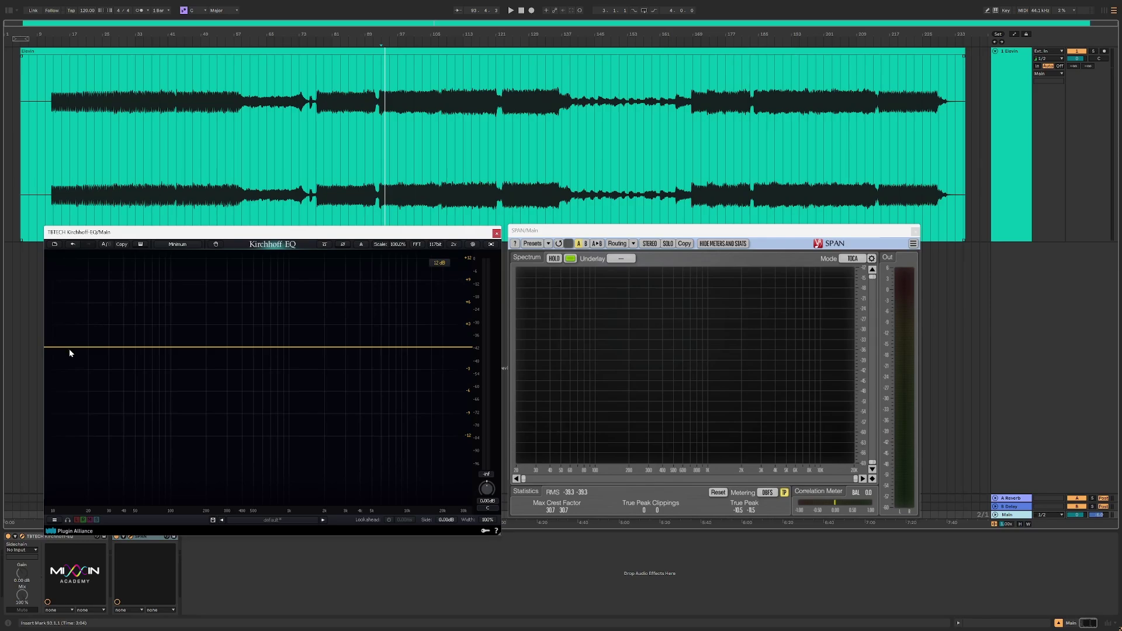
Add a band at the low end of the EQ, change its type to High Pass and set its frequency to about 23 Hz
{"action": "left_click_drag", "start_coordinate": [62, 348], "coordinate": [84, 347]}
{"action": "right_click", "coordinate": [84, 348]}
{"action": "mouse_move", "coordinate": [96, 353]}
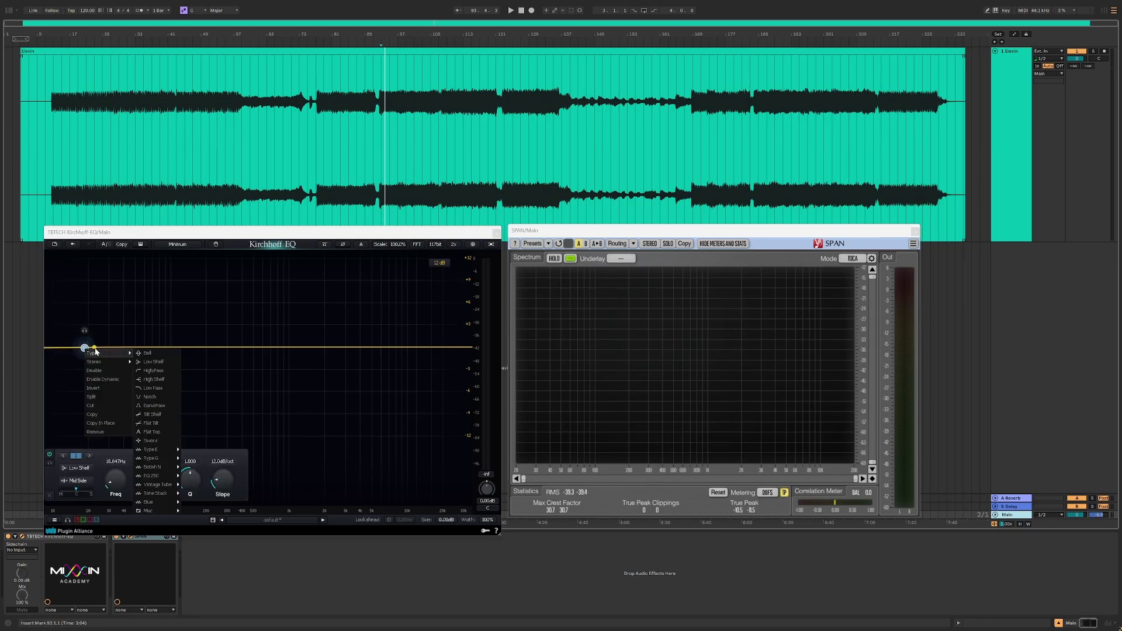
{"action": "left_click", "coordinate": [153, 370]}
{"action": "left_click_drag", "start_coordinate": [88, 353], "coordinate": [95, 353]}
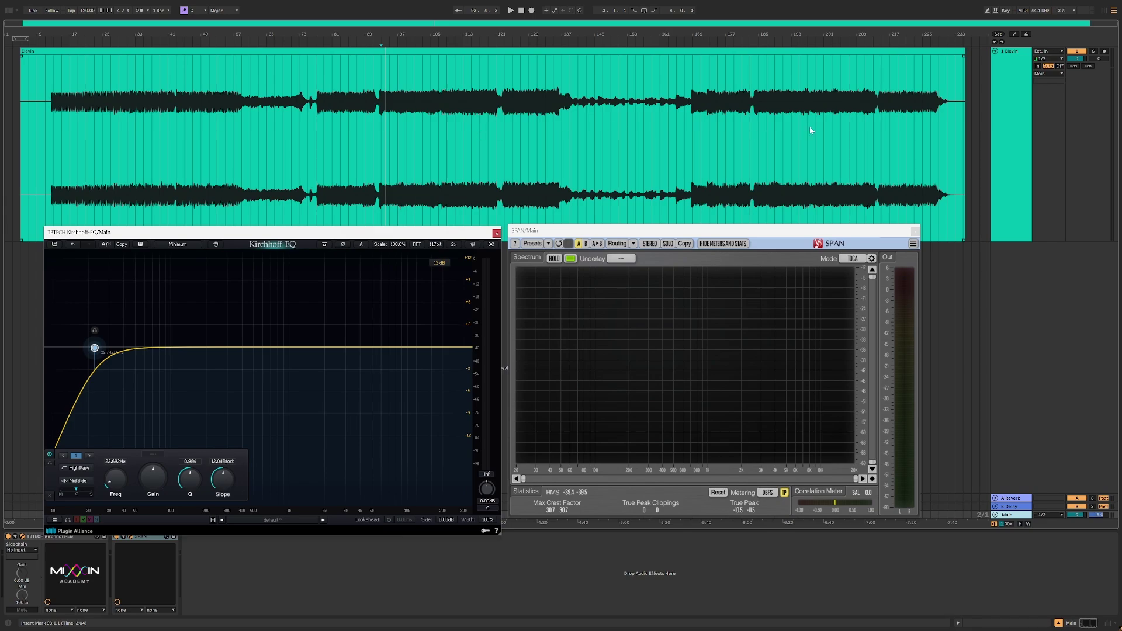
Select the loud section after the last short break in the waveform and place the insert marker at its start
{"action": "left_click_drag", "start_coordinate": [832, 126], "coordinate": [754, 124]}
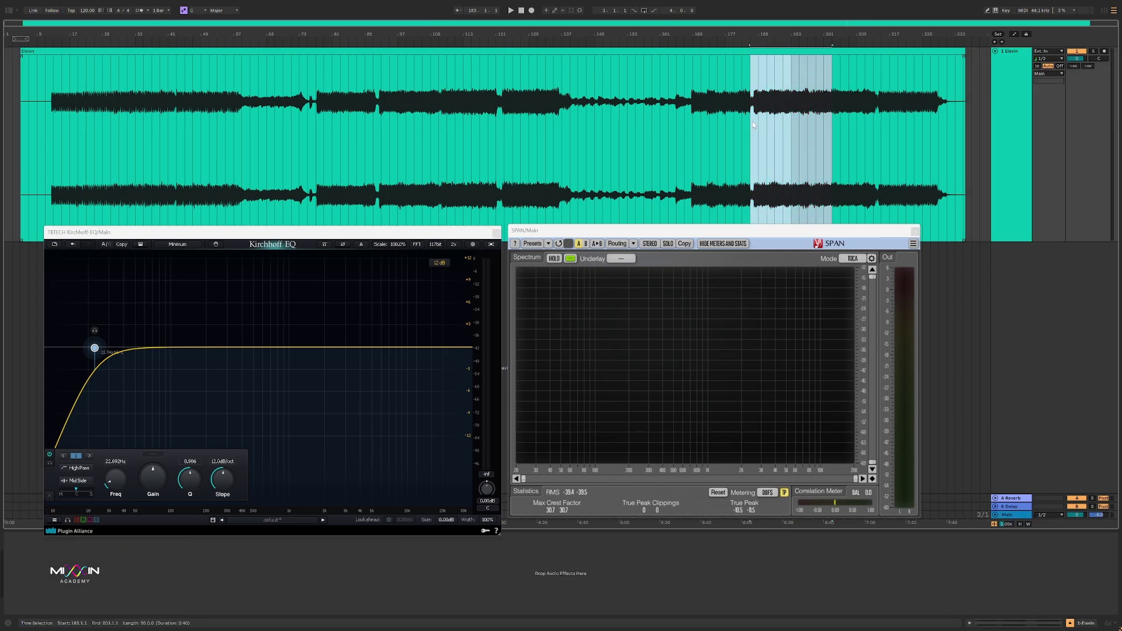
{"action": "left_click_drag", "start_coordinate": [761, 38], "coordinate": [769, 82]}
{"action": "left_click_drag", "start_coordinate": [797, 121], "coordinate": [534, 108]}
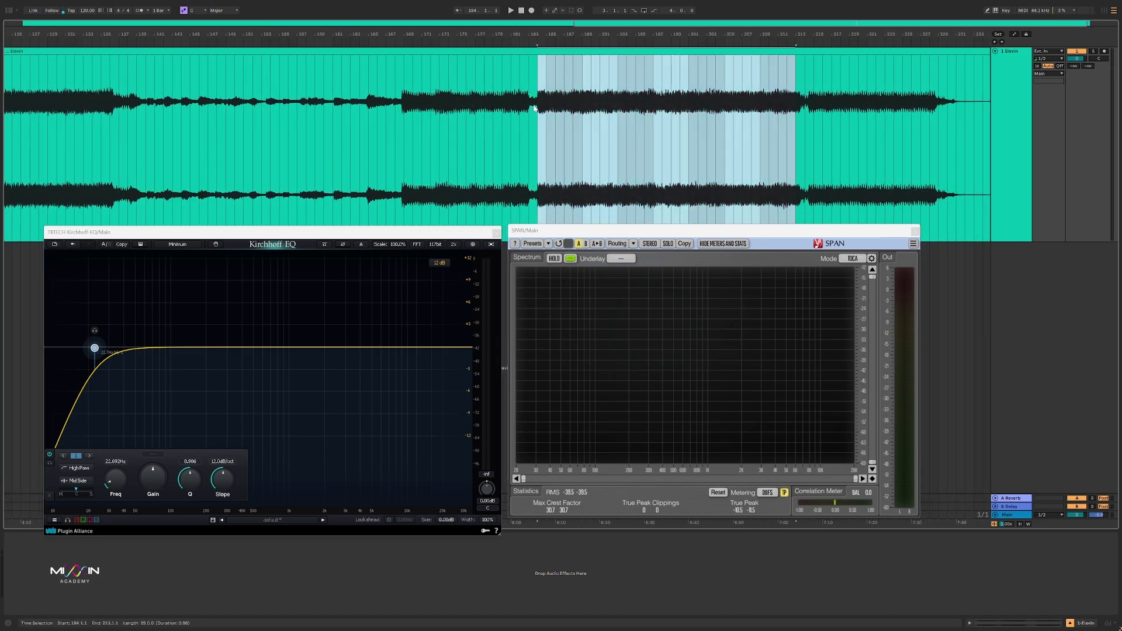
{"action": "left_click", "coordinate": [539, 121]}
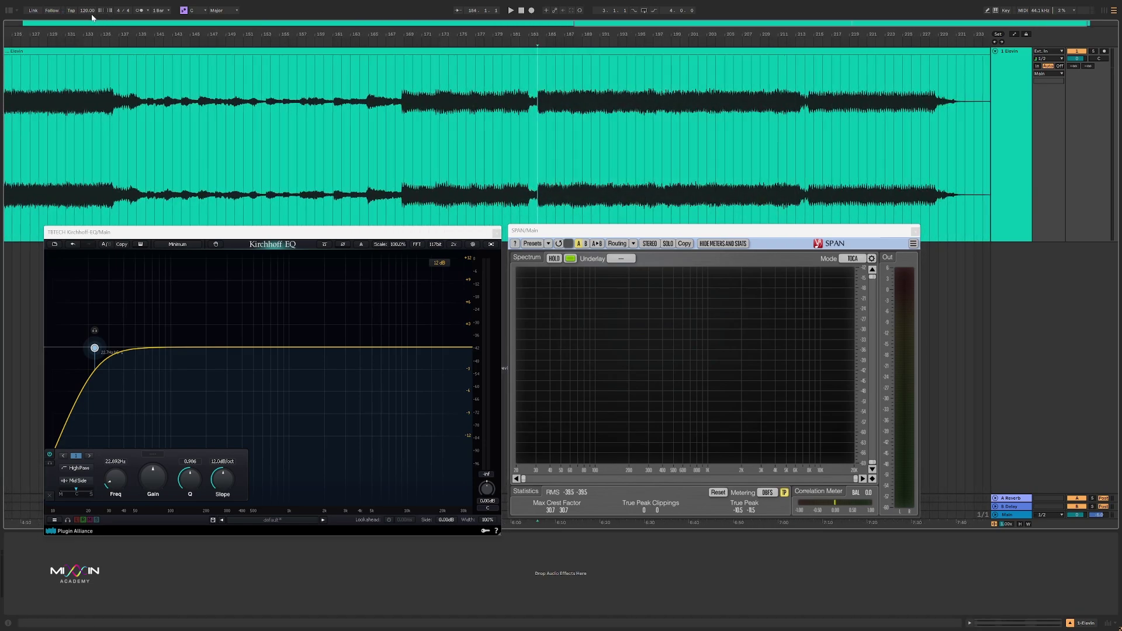
Set the project tempo to 126 BPM
{"action": "left_click_drag", "start_coordinate": [87, 10], "coordinate": [87, 2]}
{"action": "key", "text": "Down"}
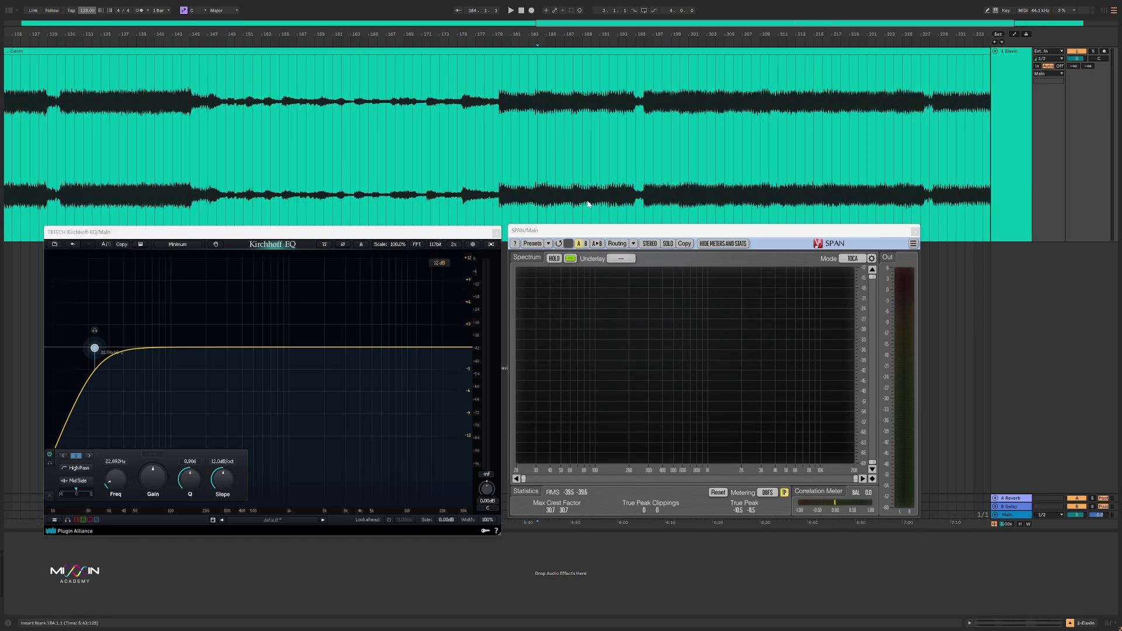
{"action": "key", "text": "Down"}
{"action": "key", "text": "Down"}
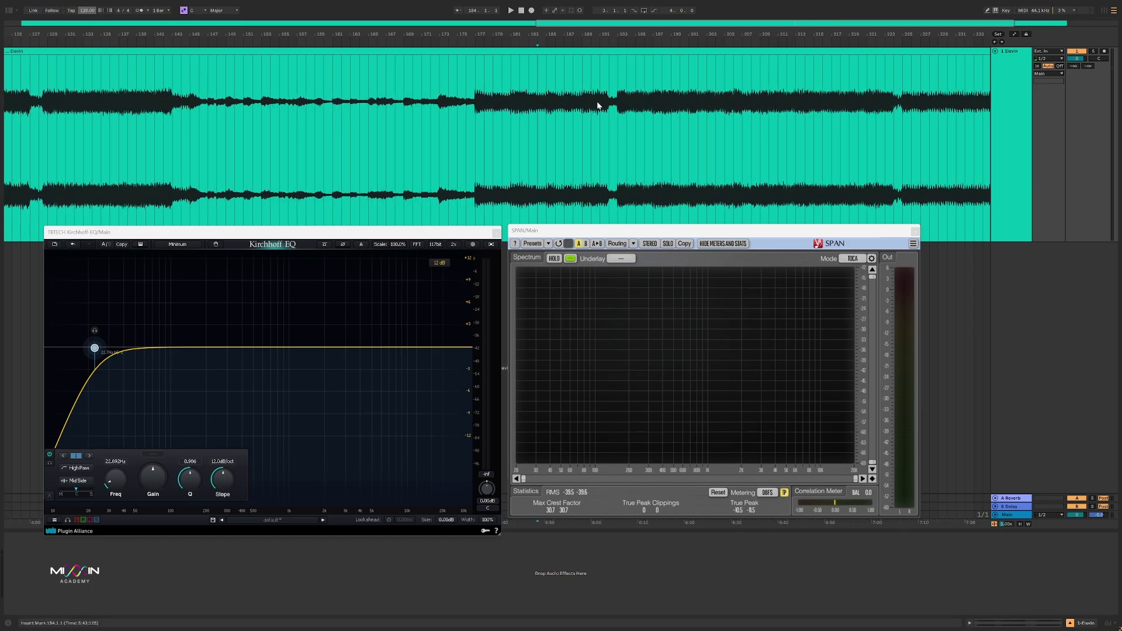
Select and play the loud section after the last short break while raising the high-pass frequency to about 28 Hz
{"action": "scroll", "coordinate": [693, 144], "scroll_direction": "down", "scroll_amount": 3}
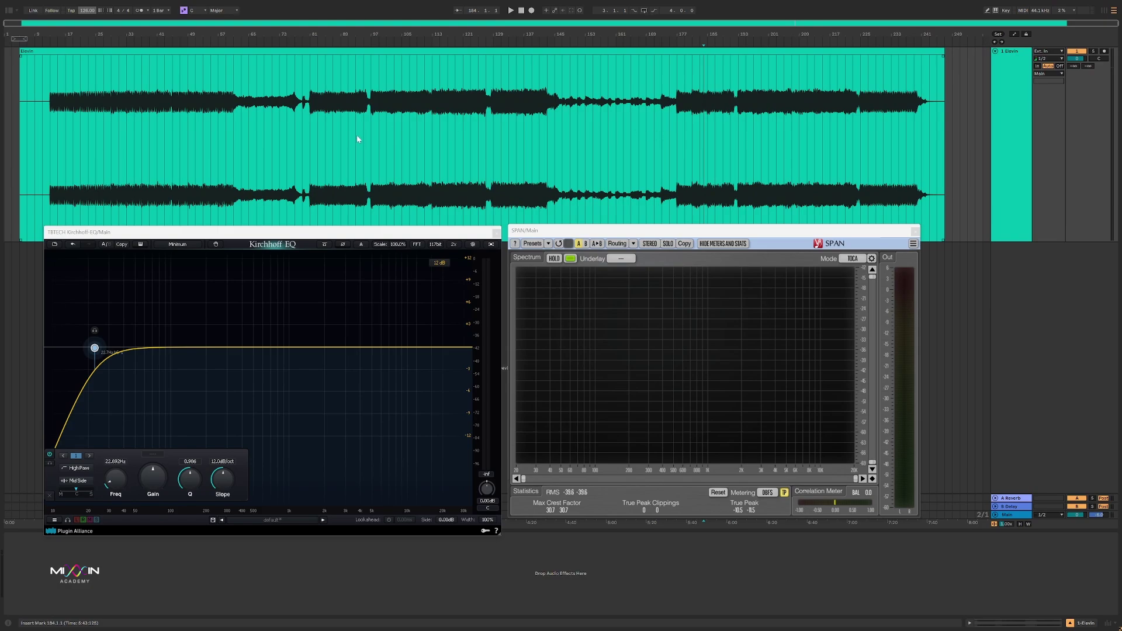
{"action": "left_click_drag", "start_coordinate": [738, 121], "coordinate": [860, 103]}
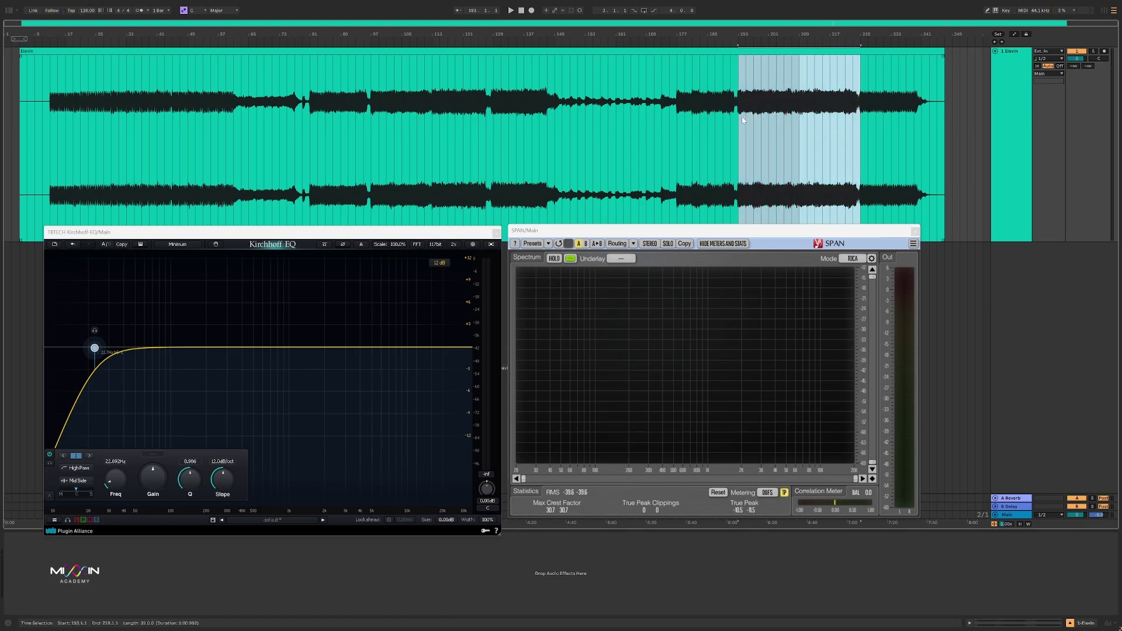
{"action": "key", "text": "space"}
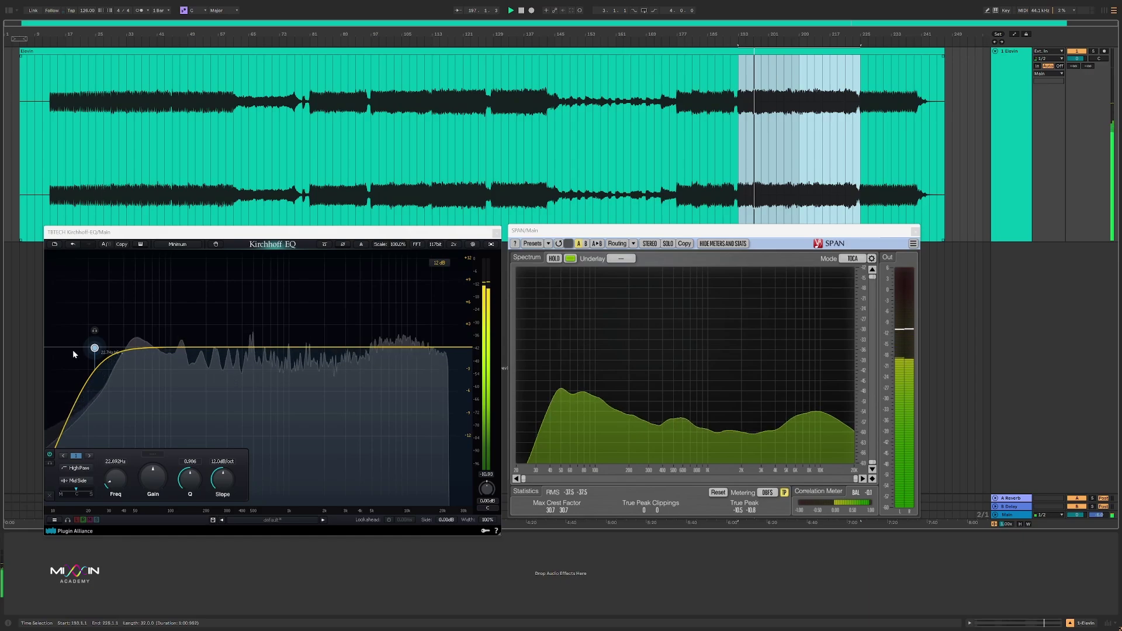
{"action": "left_click_drag", "start_coordinate": [94, 348], "coordinate": [106, 349]}
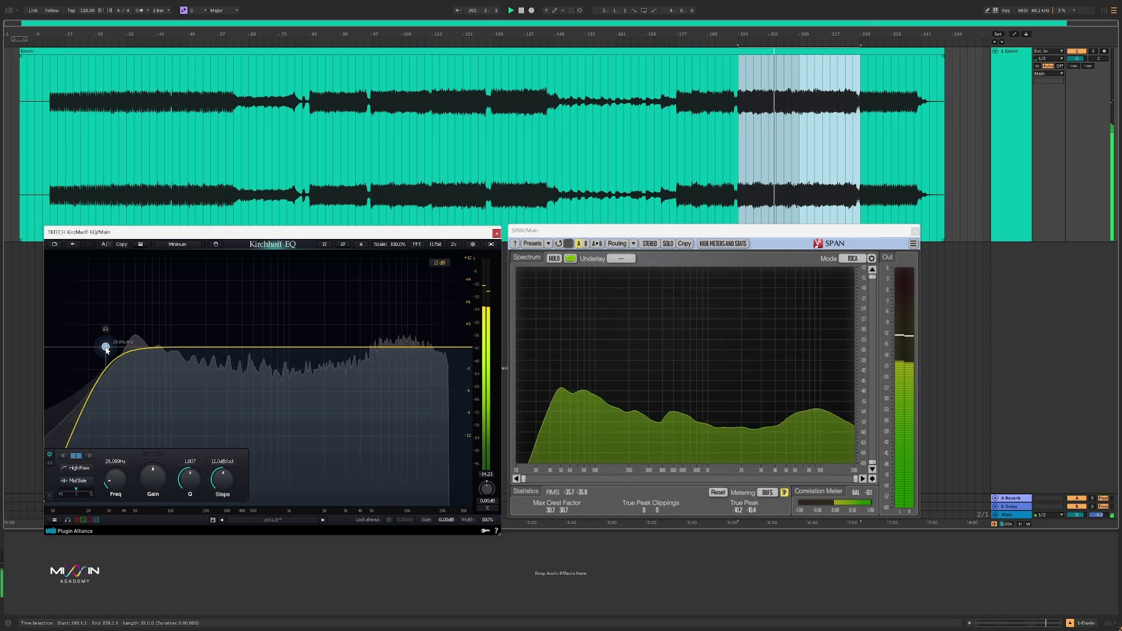
{"action": "key", "text": "space"}
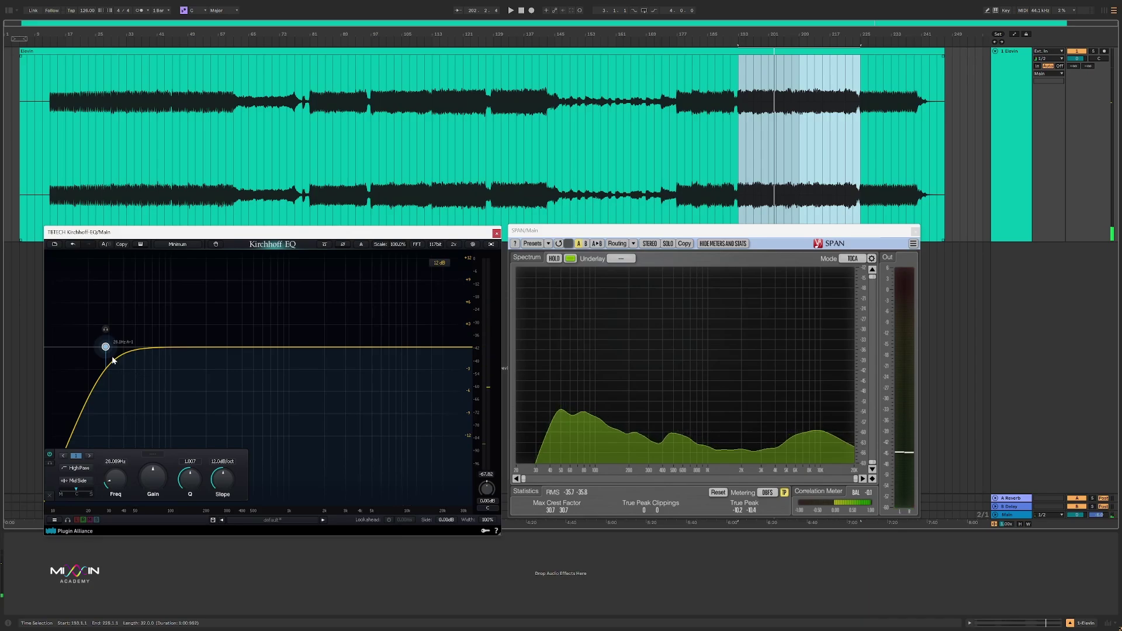
Play the loud section from its start, set the high-pass frequency to 30 Hz and assign the band to Mid
{"action": "left_click", "coordinate": [736, 133]}
{"action": "key", "text": "space"}
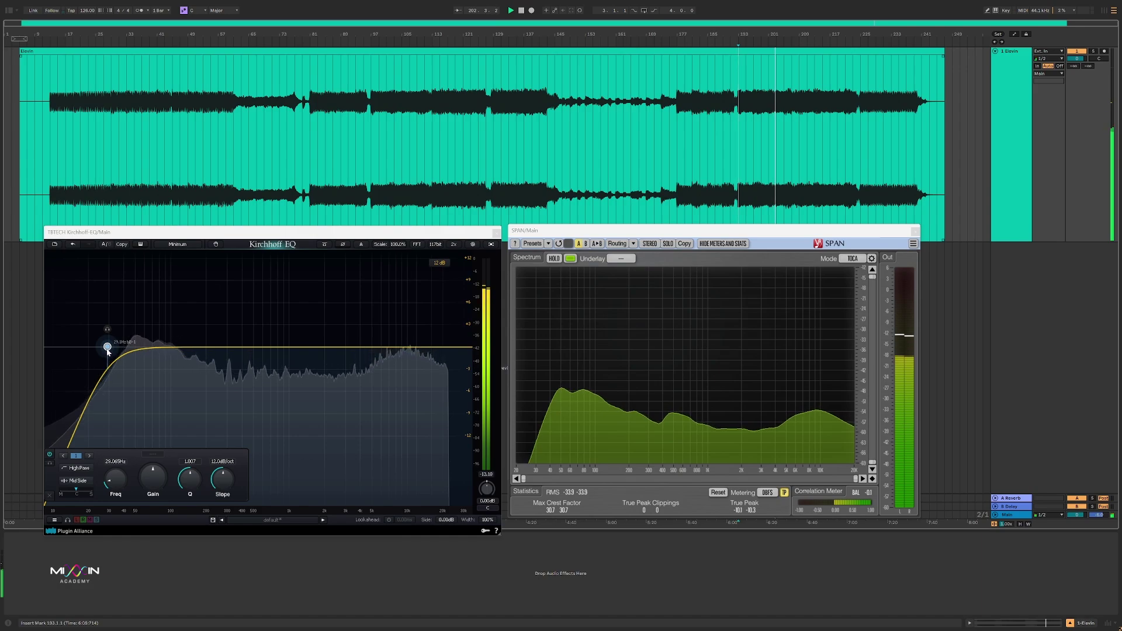
{"action": "left_click_drag", "start_coordinate": [108, 351], "coordinate": [109, 350]}
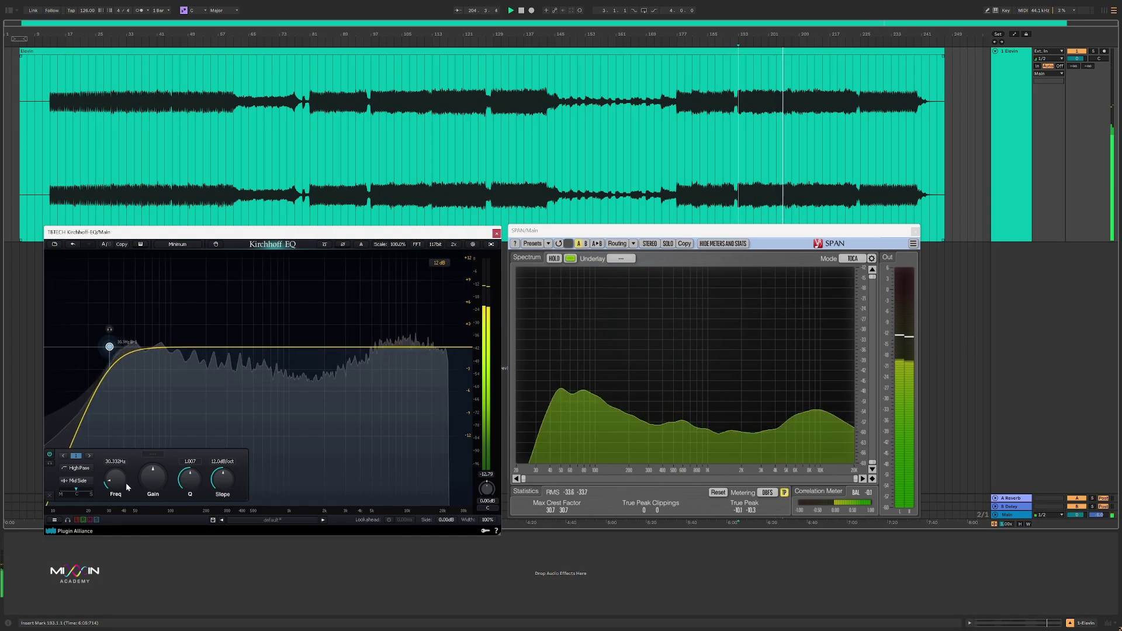
{"action": "left_click_drag", "start_coordinate": [125, 483], "coordinate": [114, 516]}
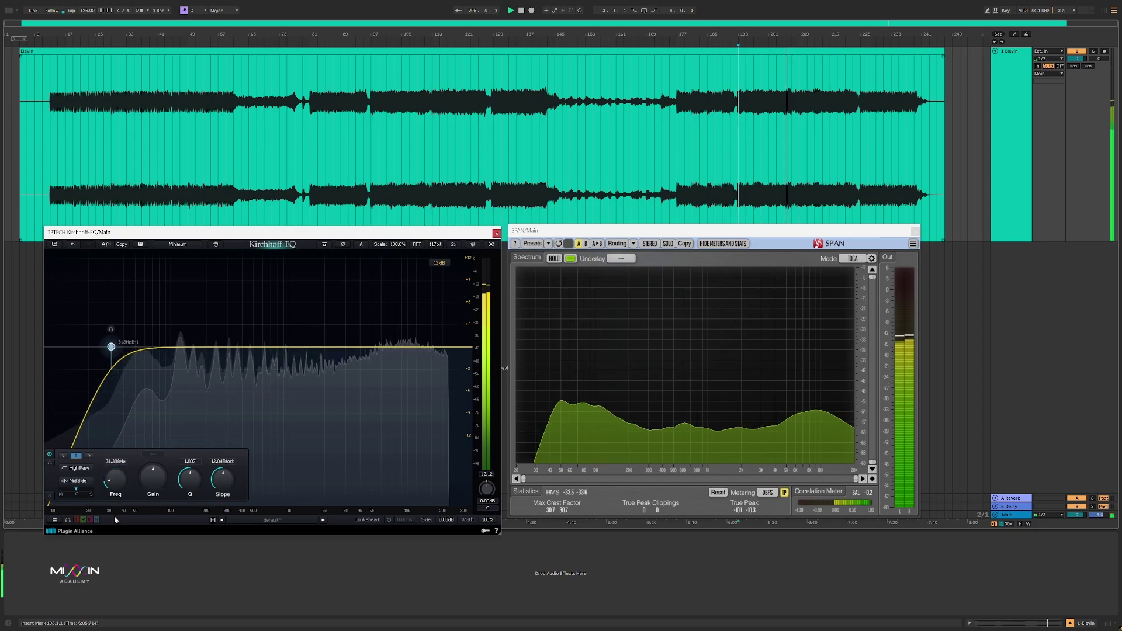
{"action": "double_click", "coordinate": [111, 462]}
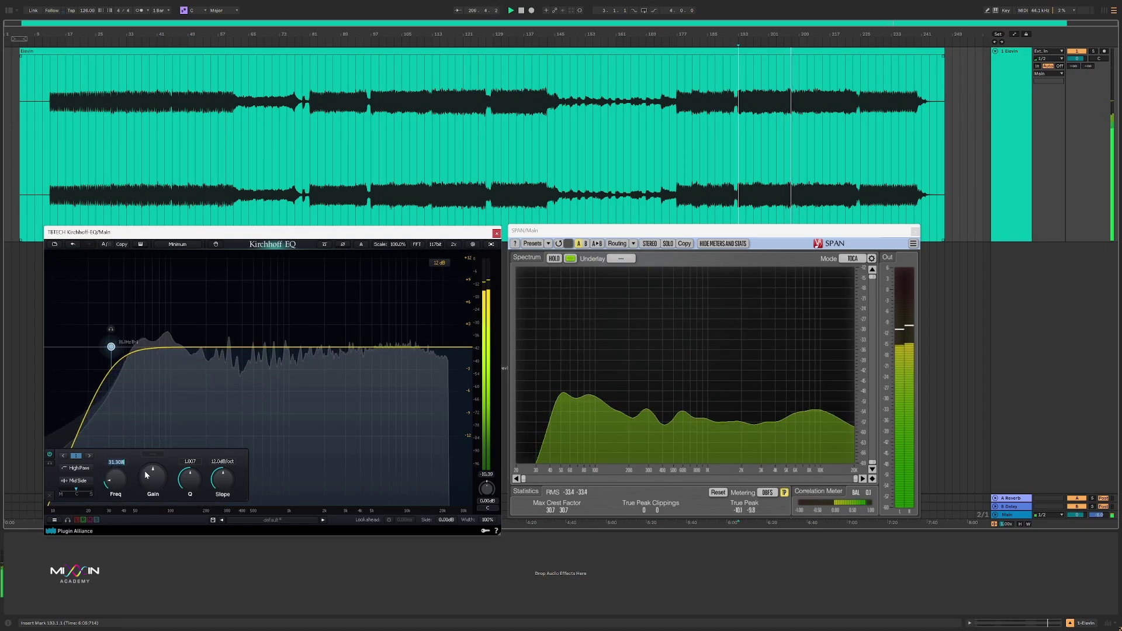
{"action": "type", "text": "30"}
{"action": "key", "text": "Return"}
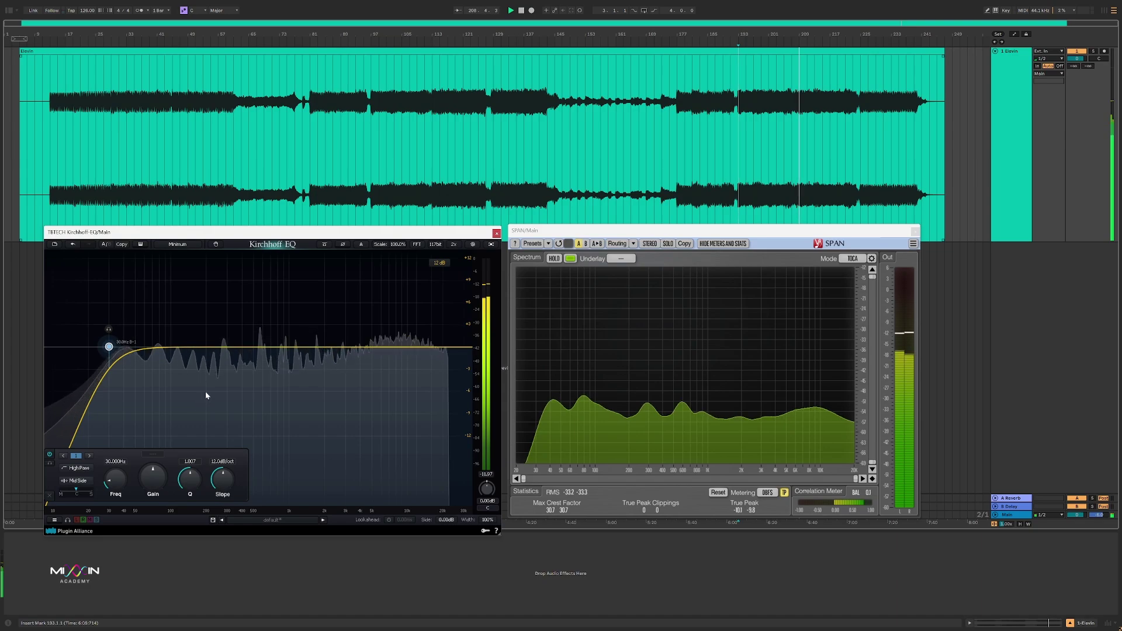
{"action": "left_click", "coordinate": [82, 486]}
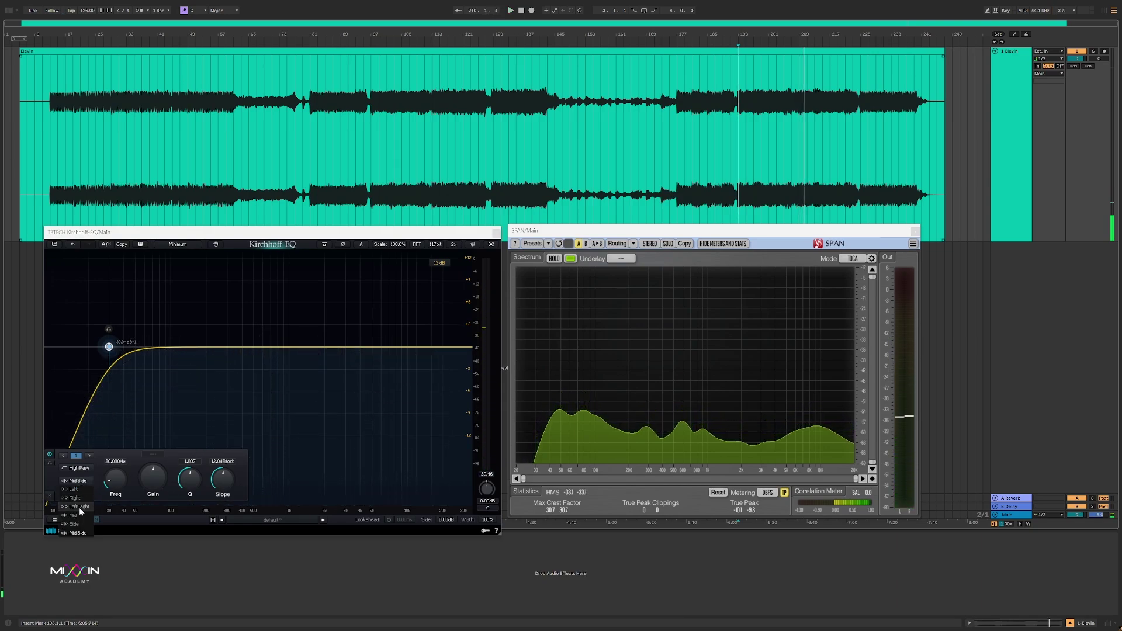
{"action": "left_click", "coordinate": [78, 515]}
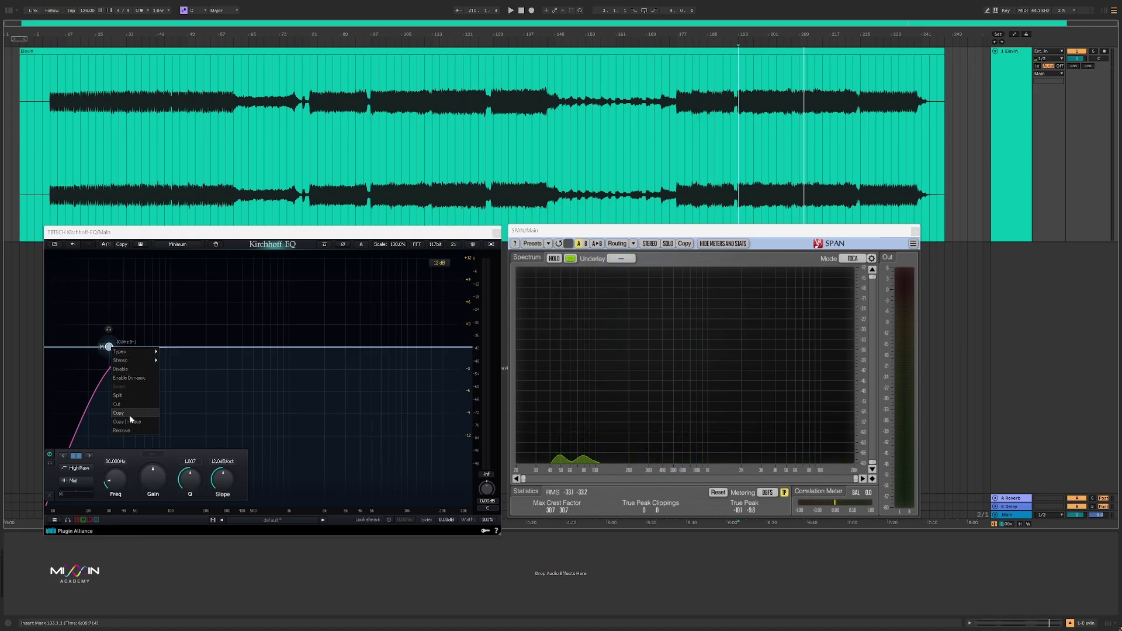
Add a second High Pass band assigned to Side with its frequency at about 164 Hz
{"action": "double_click", "coordinate": [180, 349]}
{"action": "right_click", "coordinate": [180, 349]}
{"action": "mouse_move", "coordinate": [208, 357]}
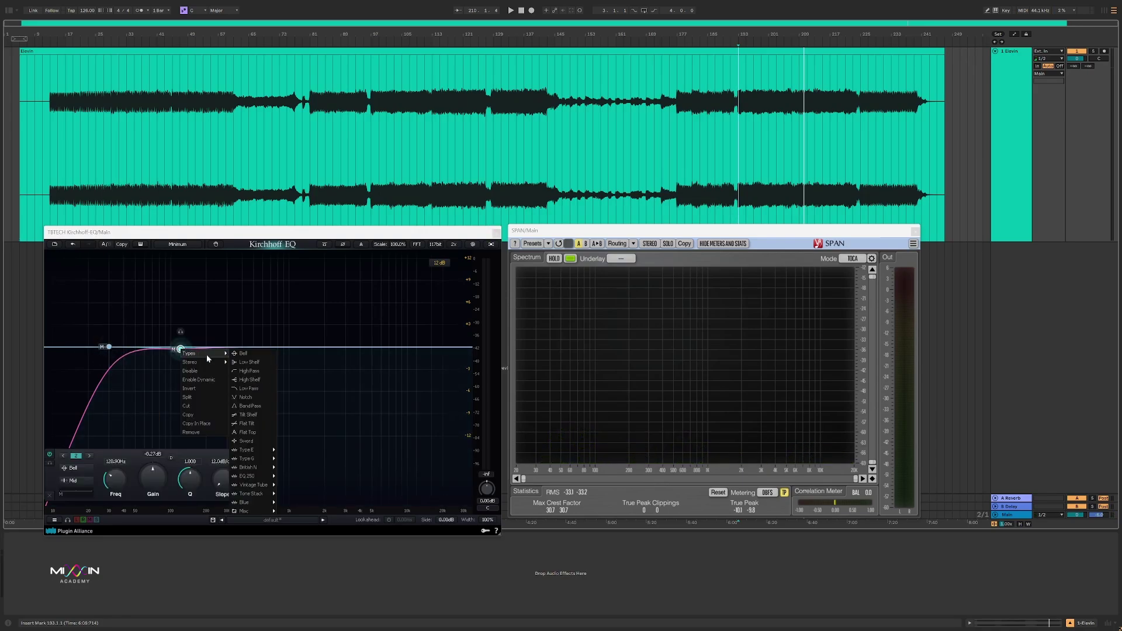
{"action": "left_click", "coordinate": [256, 371]}
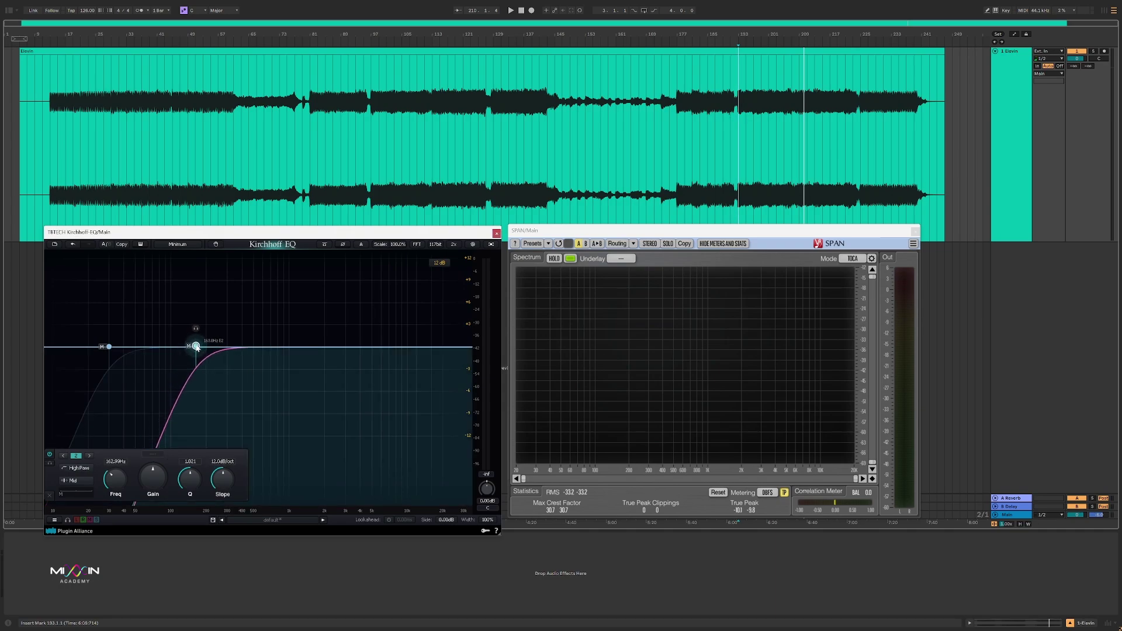
{"action": "left_click_drag", "start_coordinate": [192, 350], "coordinate": [173, 350]}
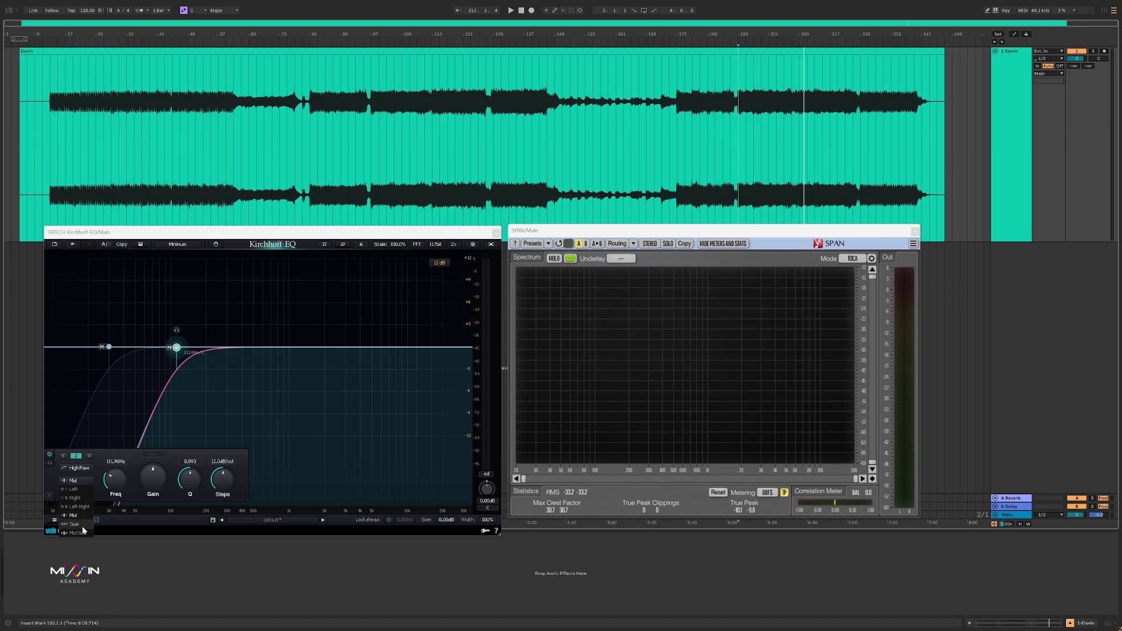
{"action": "left_click", "coordinate": [82, 524]}
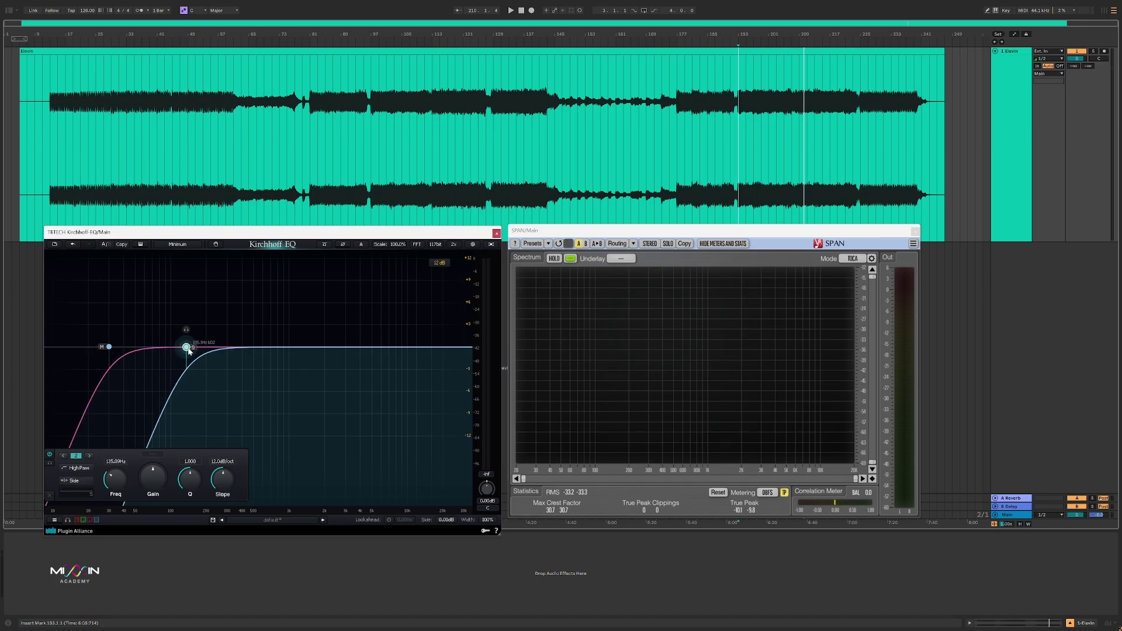
{"action": "left_click", "coordinate": [110, 348]}
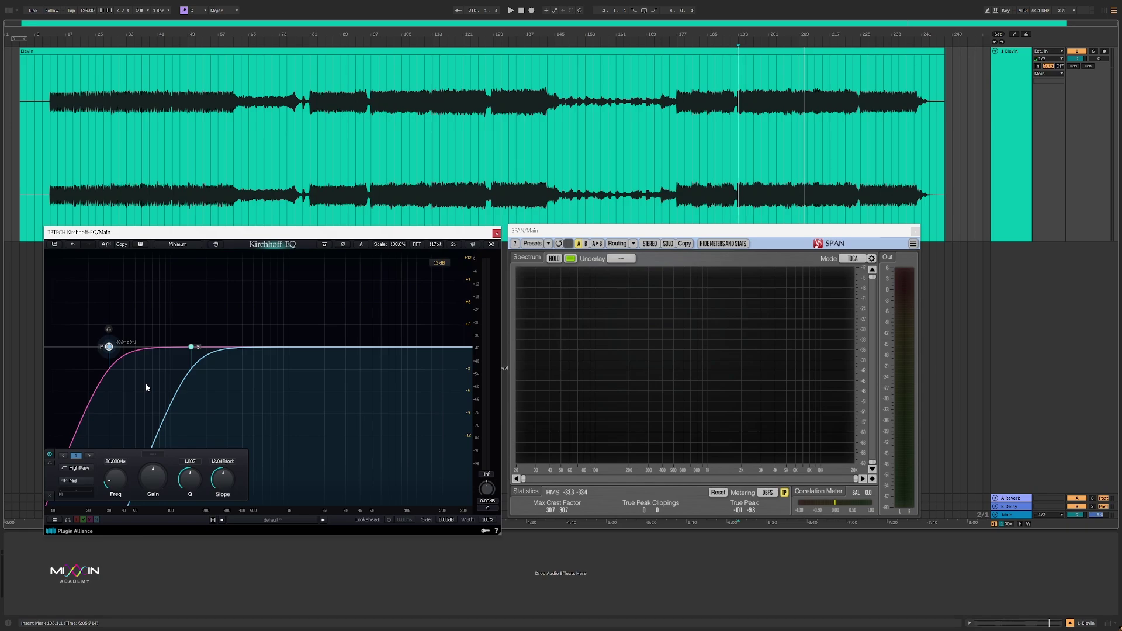
{"action": "left_click", "coordinate": [191, 347]}
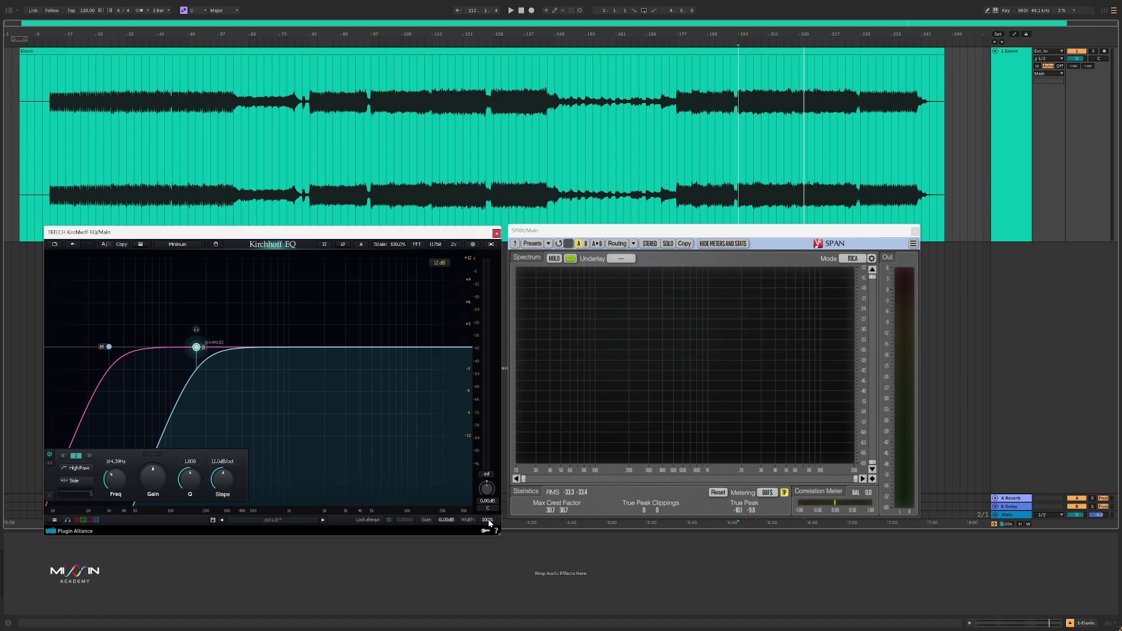
Play the track and loop the 32-bar loud section after the last short break
{"action": "key", "text": "space"}
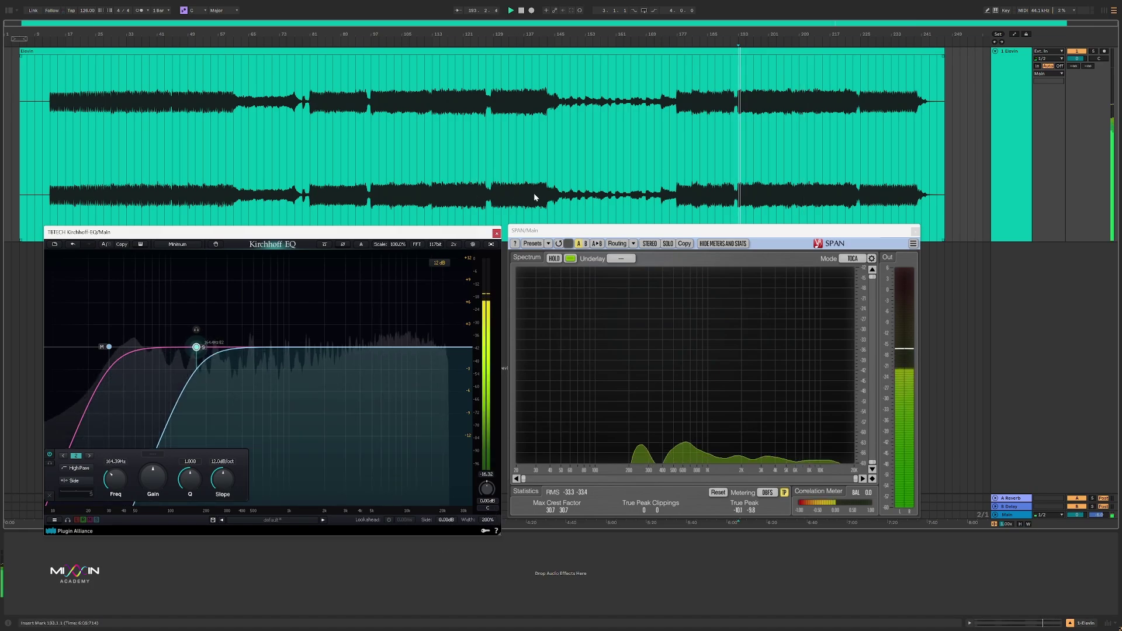
{"action": "left_click_drag", "start_coordinate": [737, 126], "coordinate": [862, 86]}
{"action": "key", "text": "ctrl+l"}
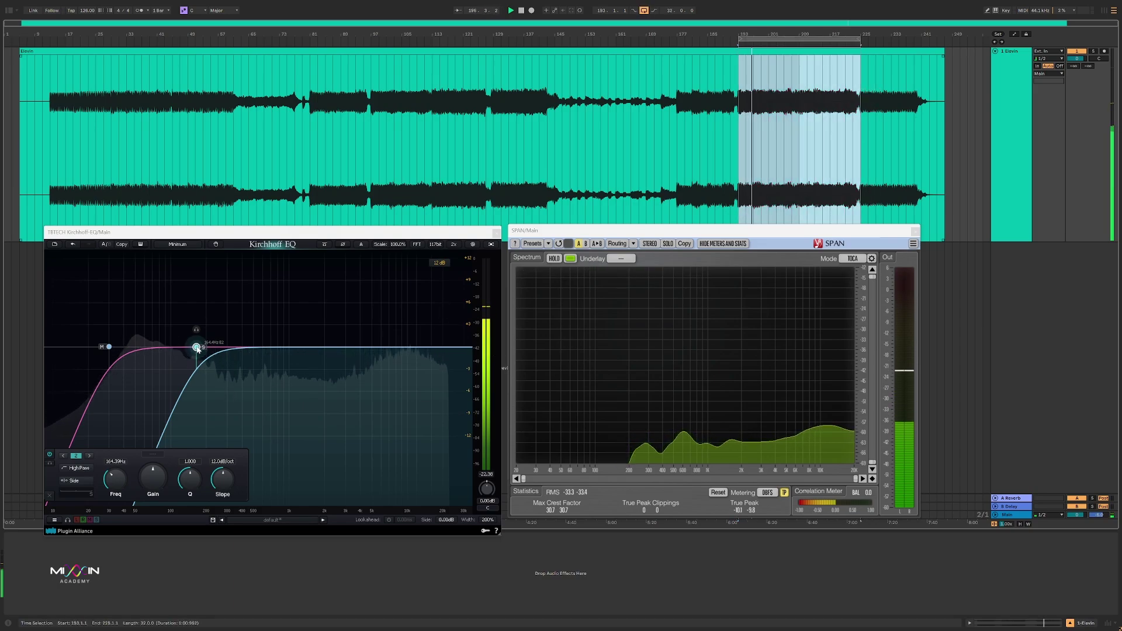
Sweep the Side high-pass frequency down to about 31 Hz and back up by ear, settling on 150 Hz
{"action": "left_click_drag", "start_coordinate": [196, 347], "coordinate": [111, 348]}
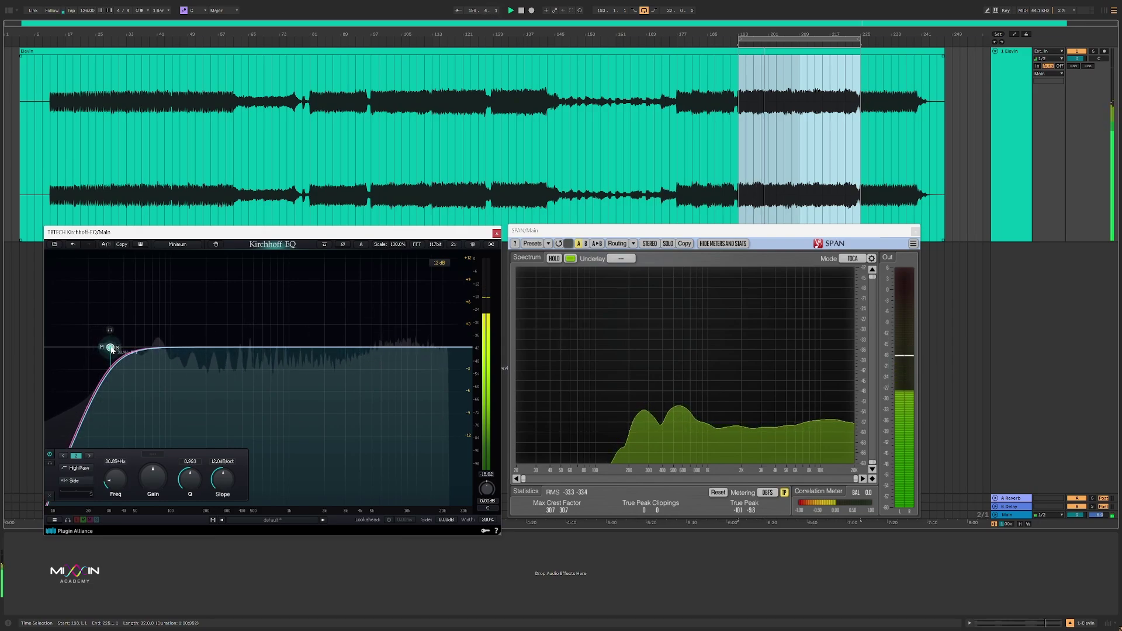
{"action": "left_click_drag", "start_coordinate": [150, 350], "coordinate": [179, 349]}
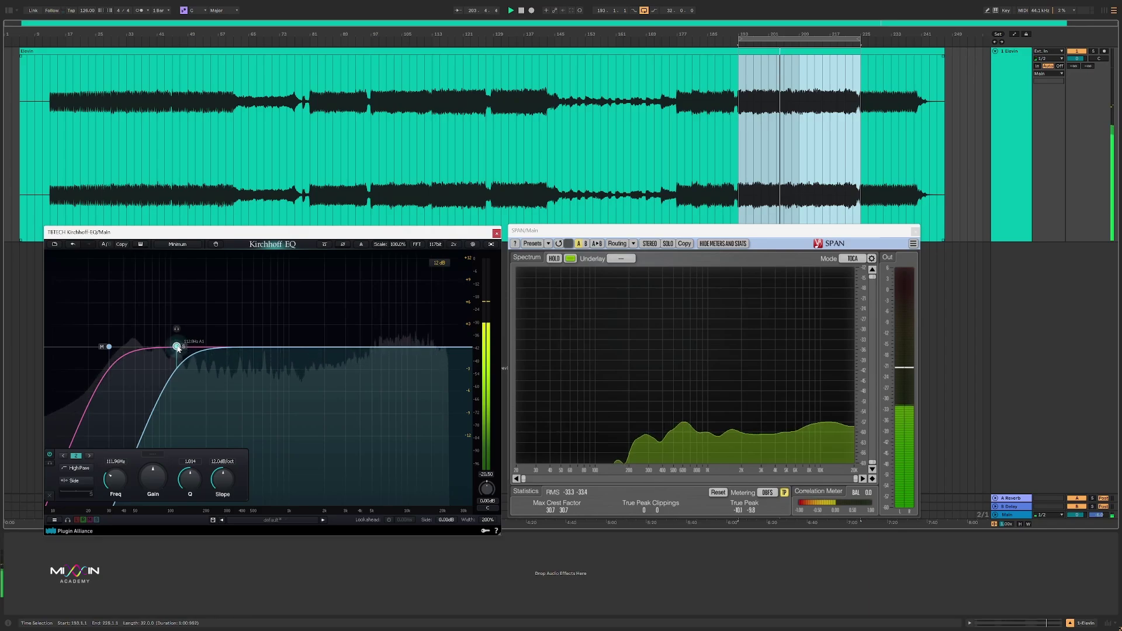
{"action": "left_click_drag", "start_coordinate": [179, 349], "coordinate": [192, 346]}
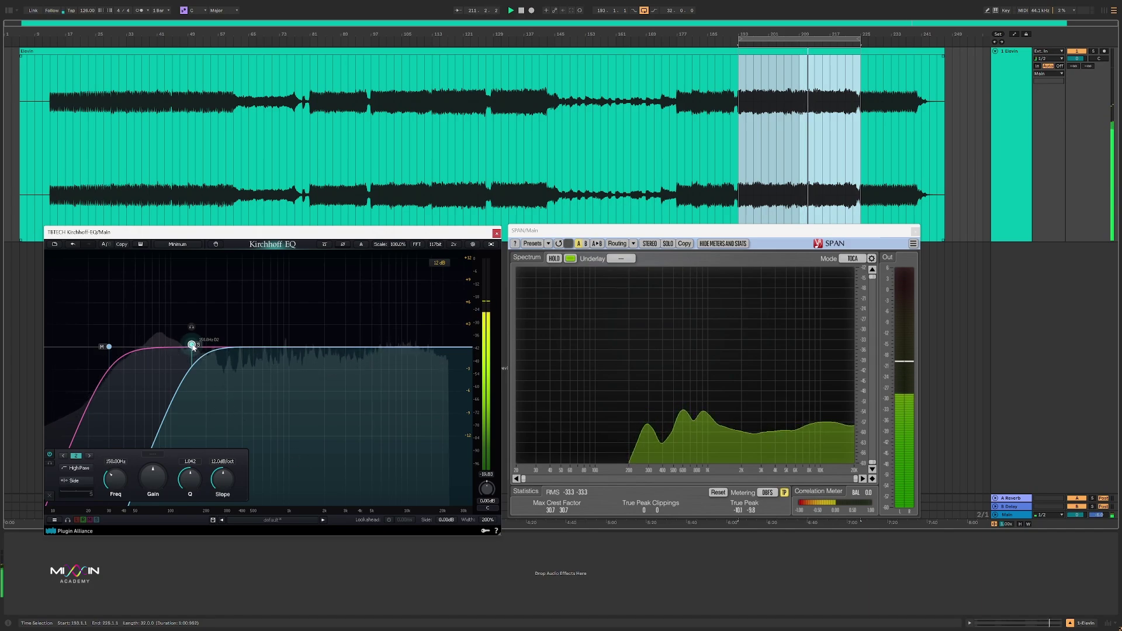
{"action": "left_click_drag", "start_coordinate": [193, 346], "coordinate": [193, 347]}
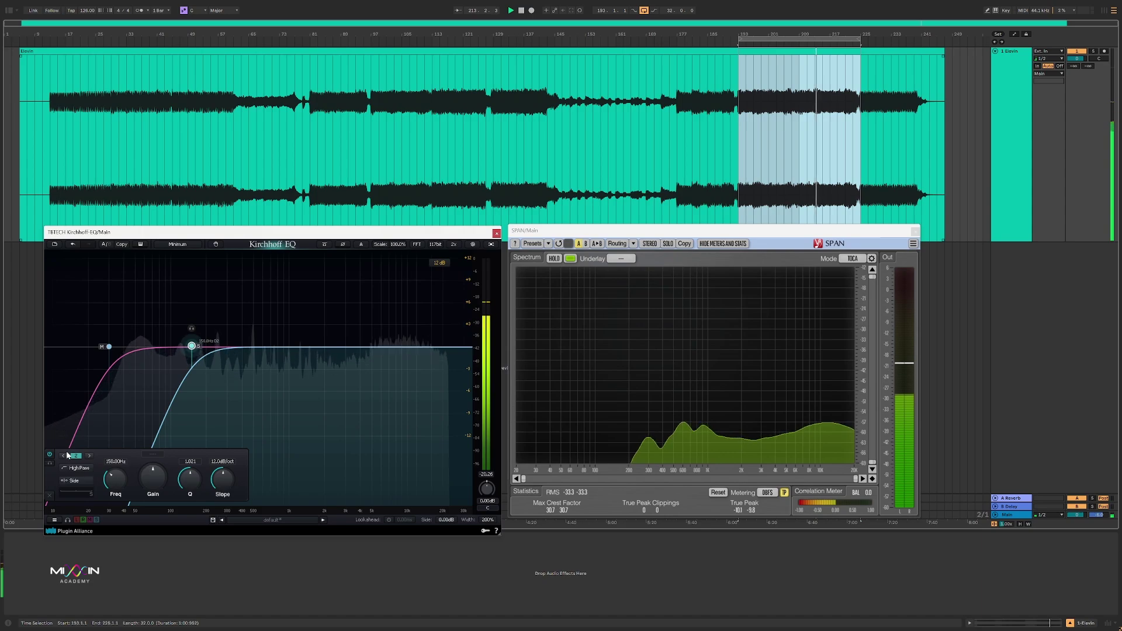
Reset the EQ's output width to 100%, audition the mix at 0% width, and restore it to 100%
{"action": "double_click", "coordinate": [489, 521]}
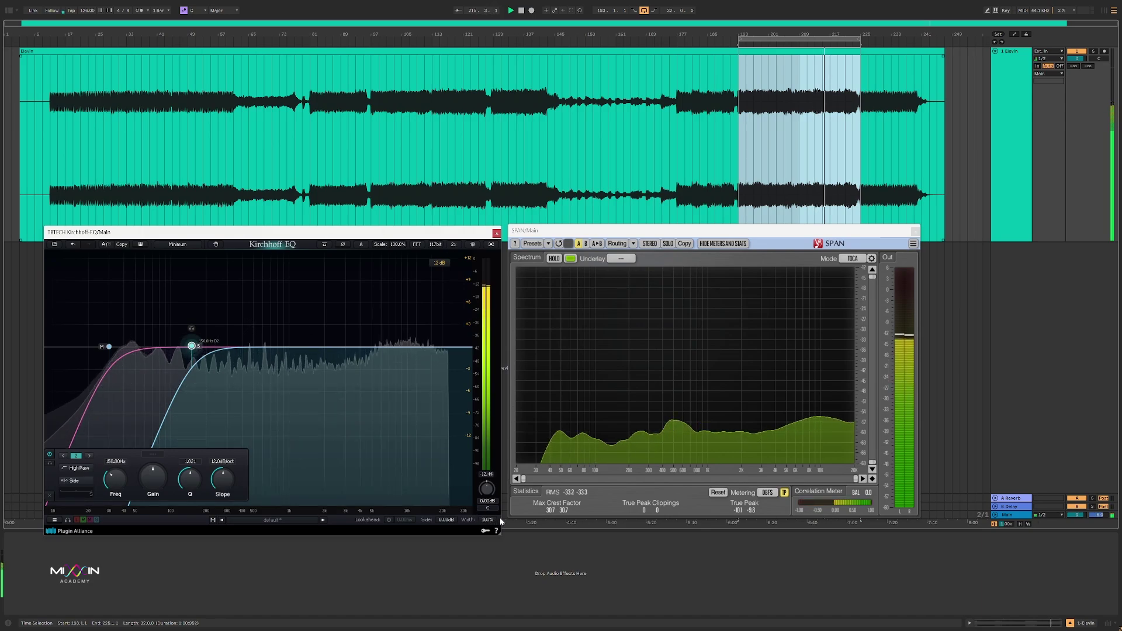
{"action": "left_click_drag", "start_coordinate": [490, 520], "coordinate": [501, 553]}
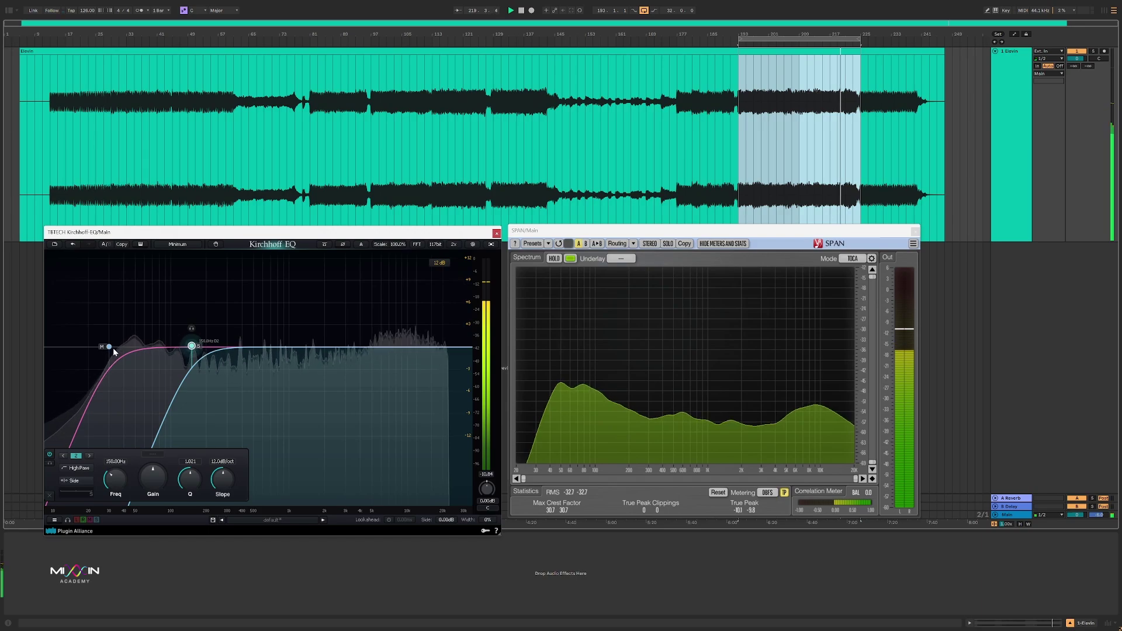
{"action": "double_click", "coordinate": [488, 521]}
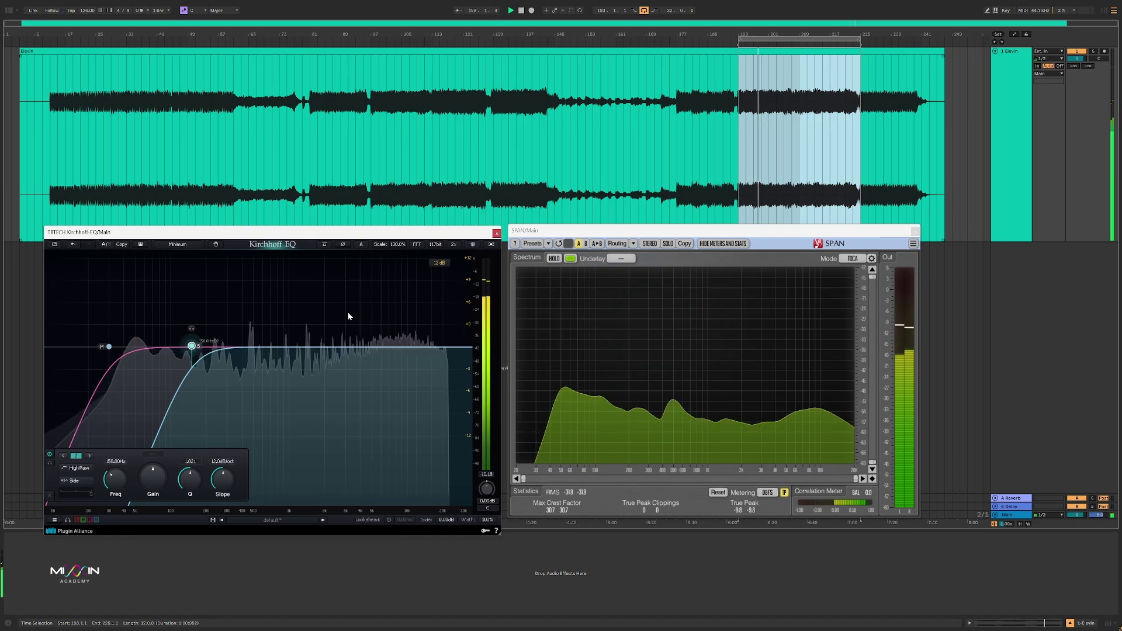
Add a Mid/Side Bell band at about 6.9 kHz with Q about 8.24 and gain at -1.46 dB
{"action": "left_click", "coordinate": [360, 325]}
{"action": "left_click_drag", "start_coordinate": [360, 326], "coordinate": [358, 372]}
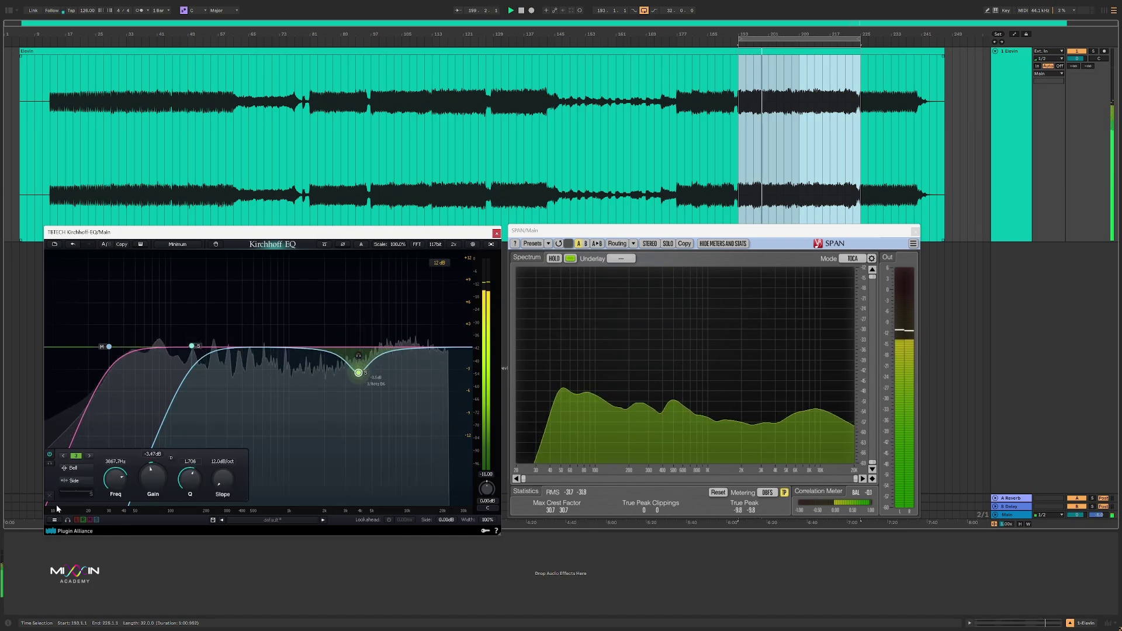
{"action": "left_click", "coordinate": [79, 480]}
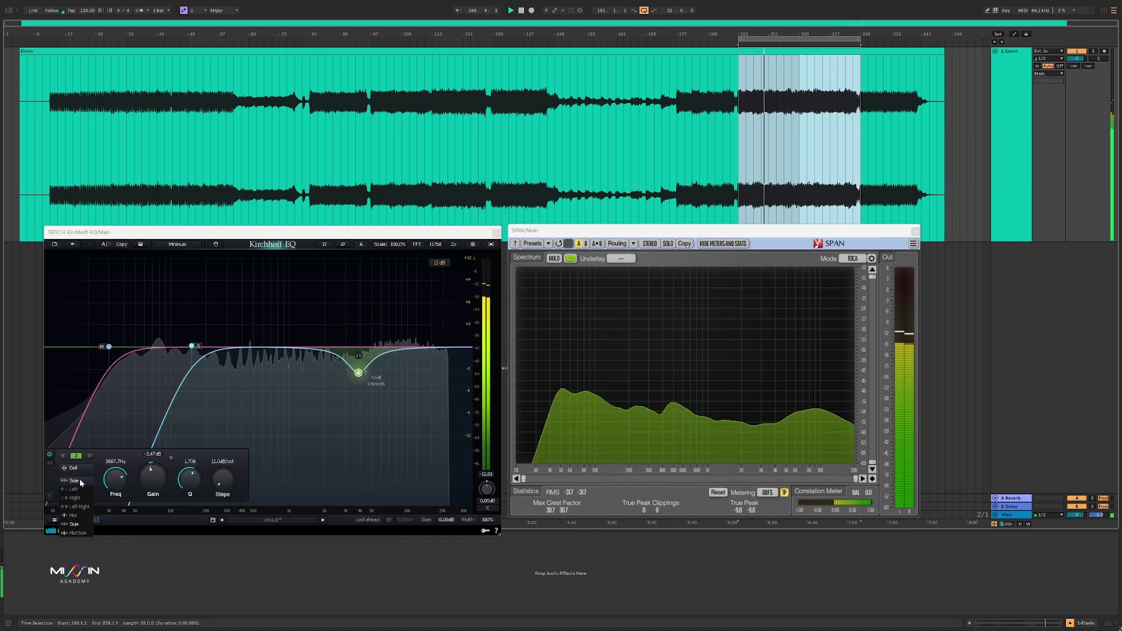
{"action": "left_click", "coordinate": [80, 535]}
{"action": "left_click_drag", "start_coordinate": [359, 373], "coordinate": [389, 443]}
{"action": "scroll", "coordinate": [388, 443], "scroll_direction": "up", "scroll_amount": 3}
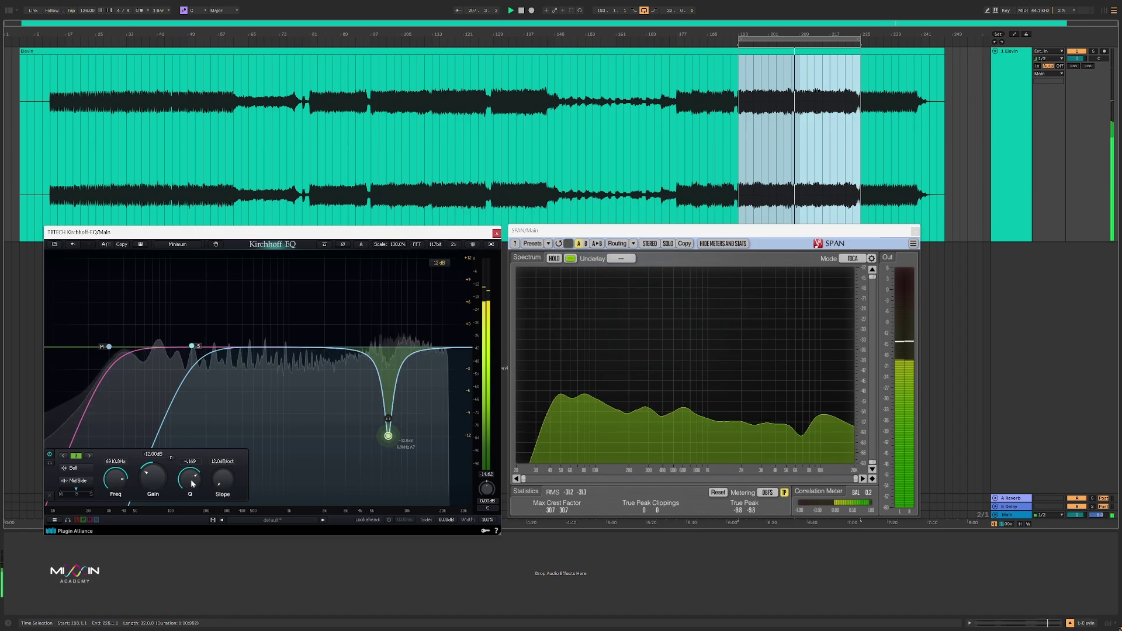
{"action": "left_click_drag", "start_coordinate": [193, 483], "coordinate": [149, 477]}
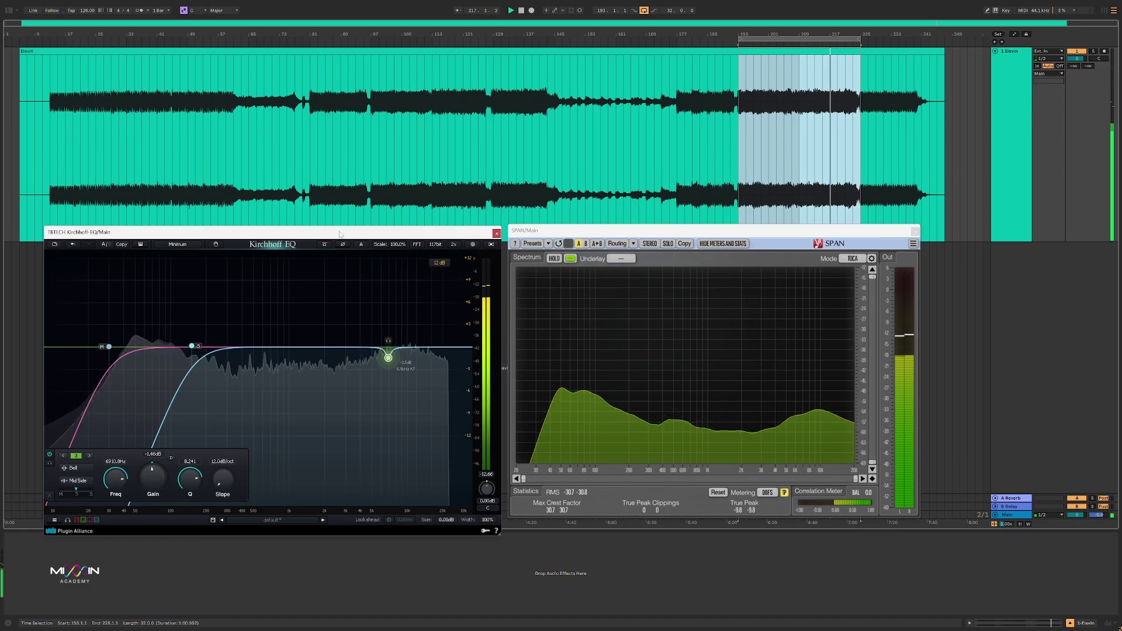
{"action": "key", "text": "space"}
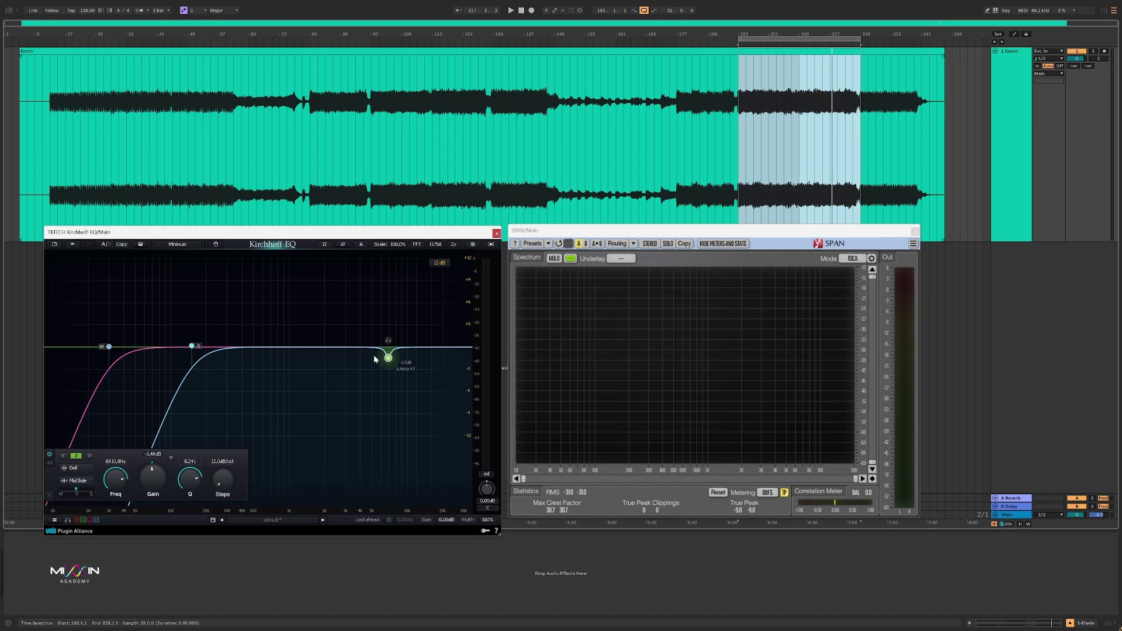
During playback, add a second Bell band at about 5.8 kHz with Q about 11.67 and a shallow gain cut
{"action": "key", "text": "space"}
{"action": "left_click_drag", "start_coordinate": [370, 347], "coordinate": [379, 453]}
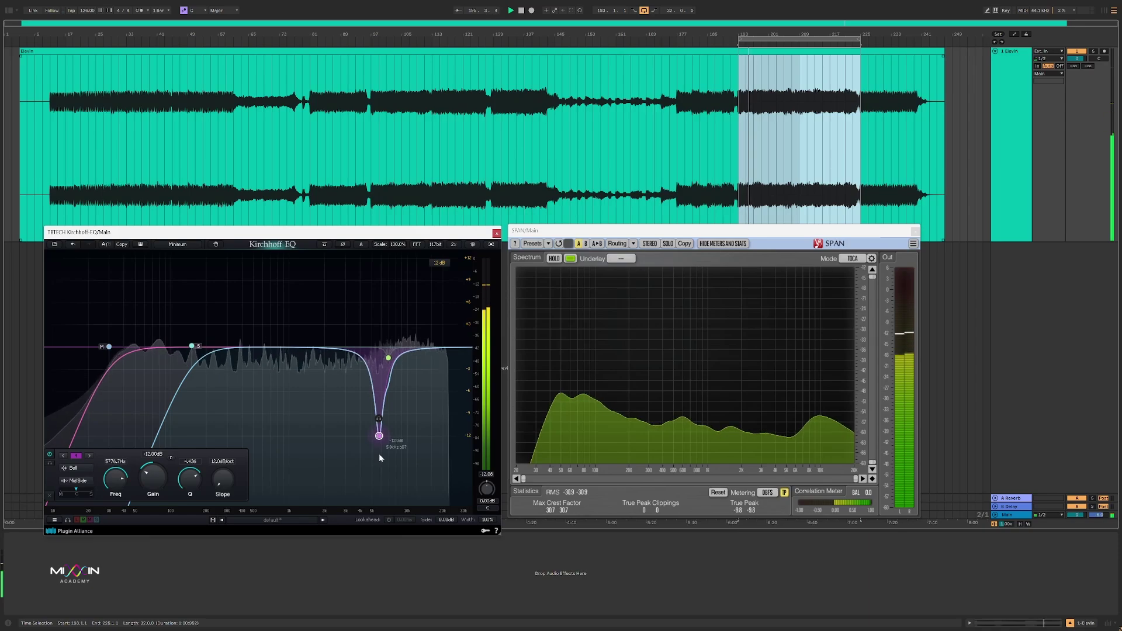
{"action": "scroll", "coordinate": [380, 433], "scroll_direction": "up", "scroll_amount": 5}
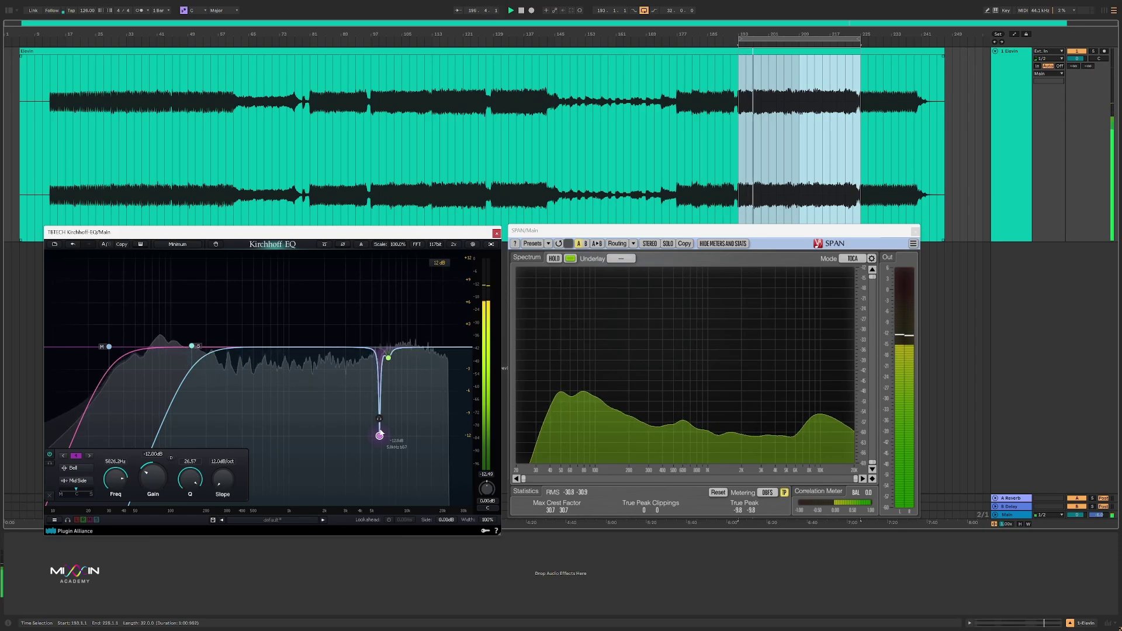
{"action": "scroll", "coordinate": [380, 432], "scroll_direction": "down", "scroll_amount": 1}
{"action": "scroll", "coordinate": [381, 435], "scroll_direction": "down", "scroll_amount": 1}
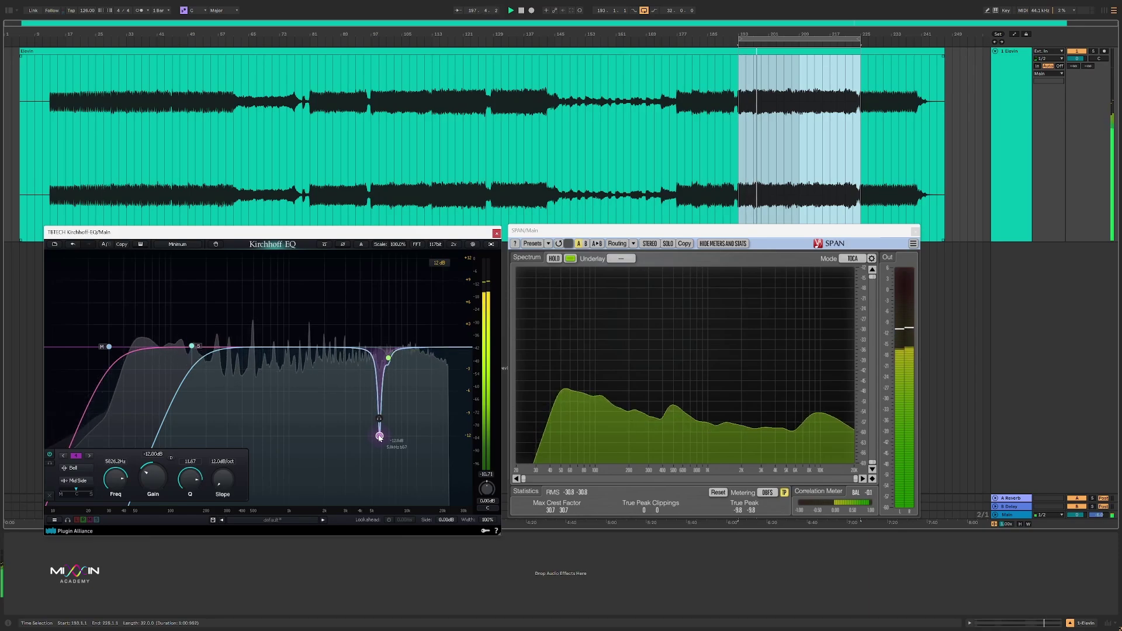
{"action": "left_click_drag", "start_coordinate": [157, 475], "coordinate": [160, 455]}
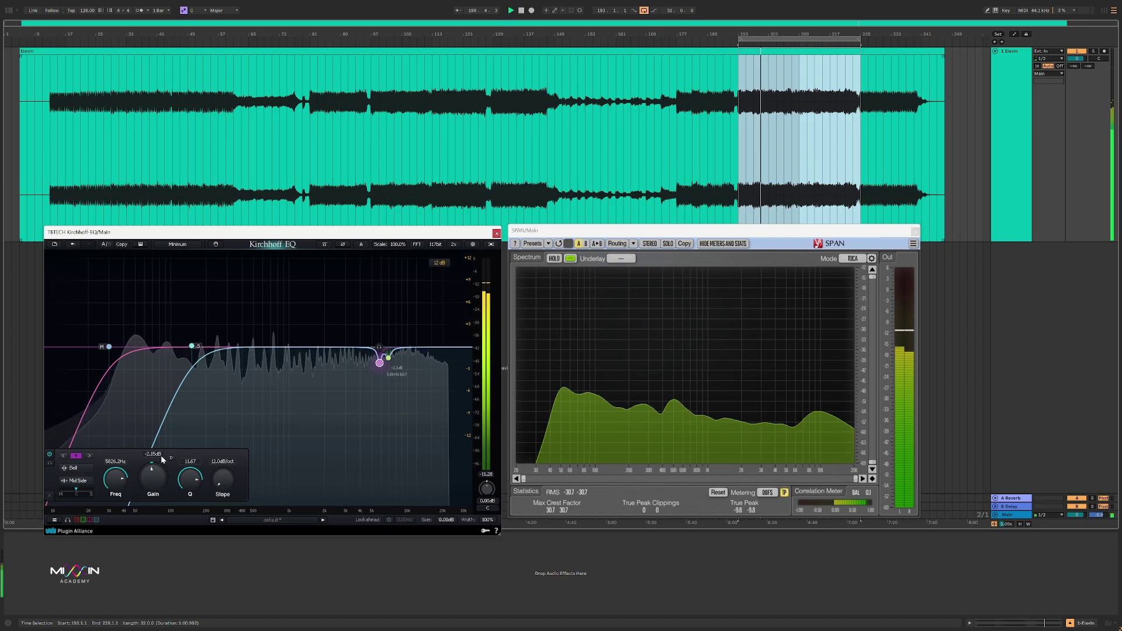
Select both high-frequency Bell cuts, bypass and re-enable them to compare the sound, and stop playback
{"action": "left_click", "coordinate": [388, 357]}
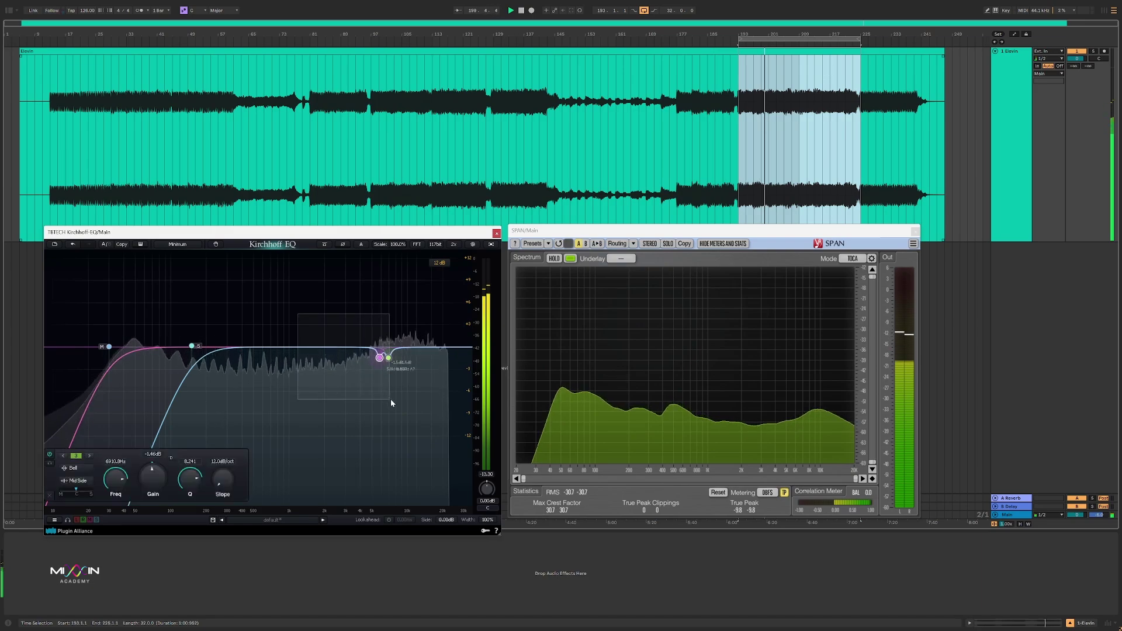
{"action": "left_click", "coordinate": [49, 454]}
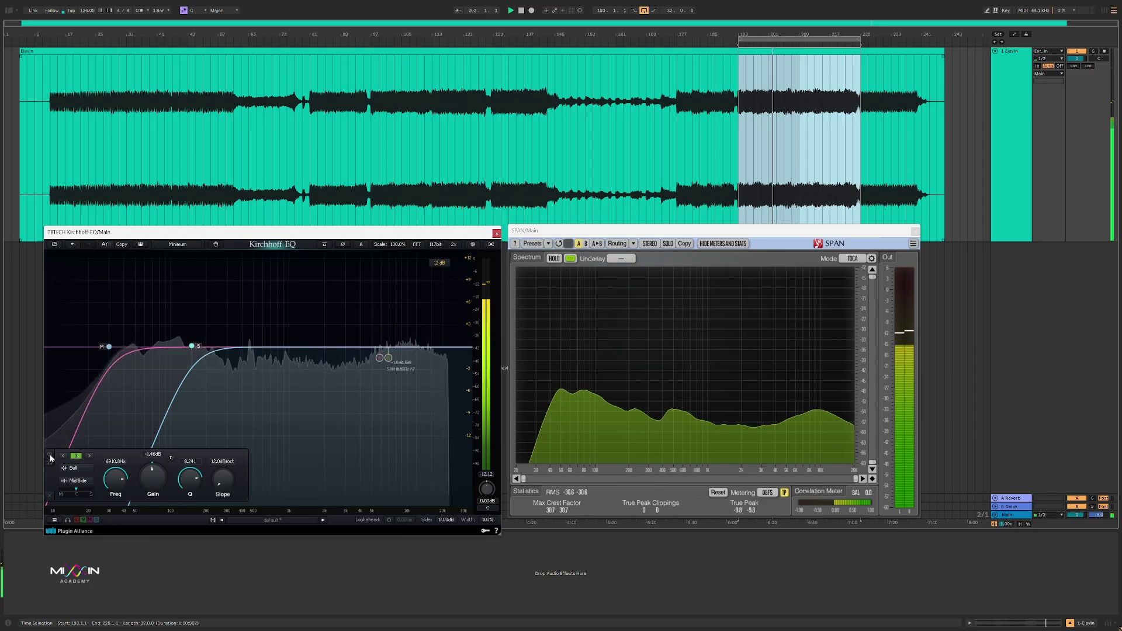
{"action": "left_click", "coordinate": [50, 455]}
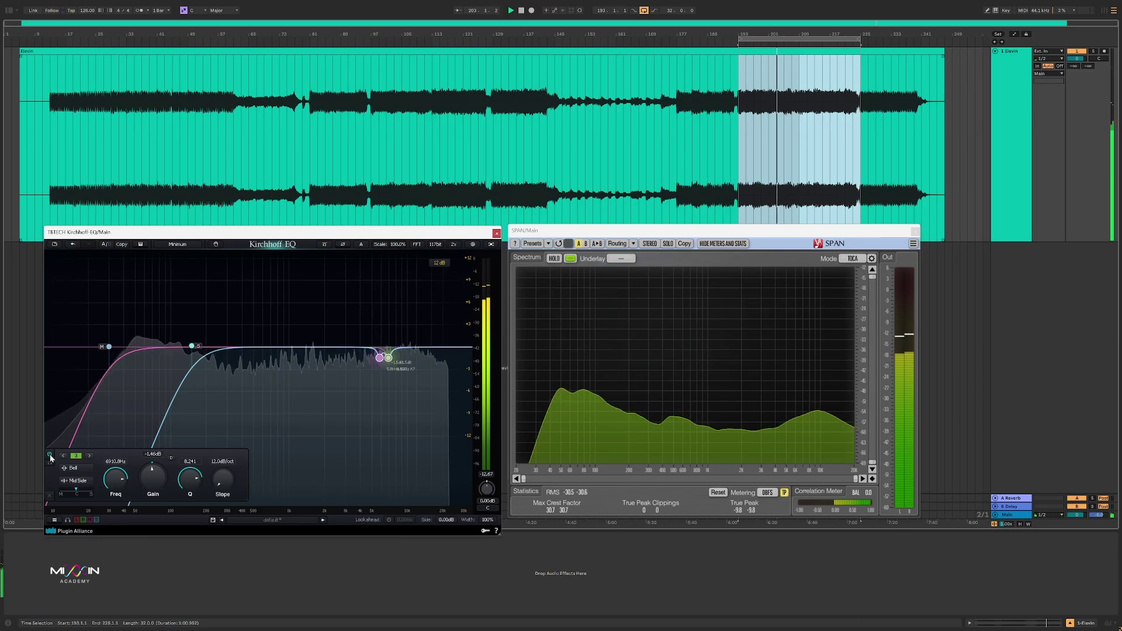
{"action": "key", "text": "space"}
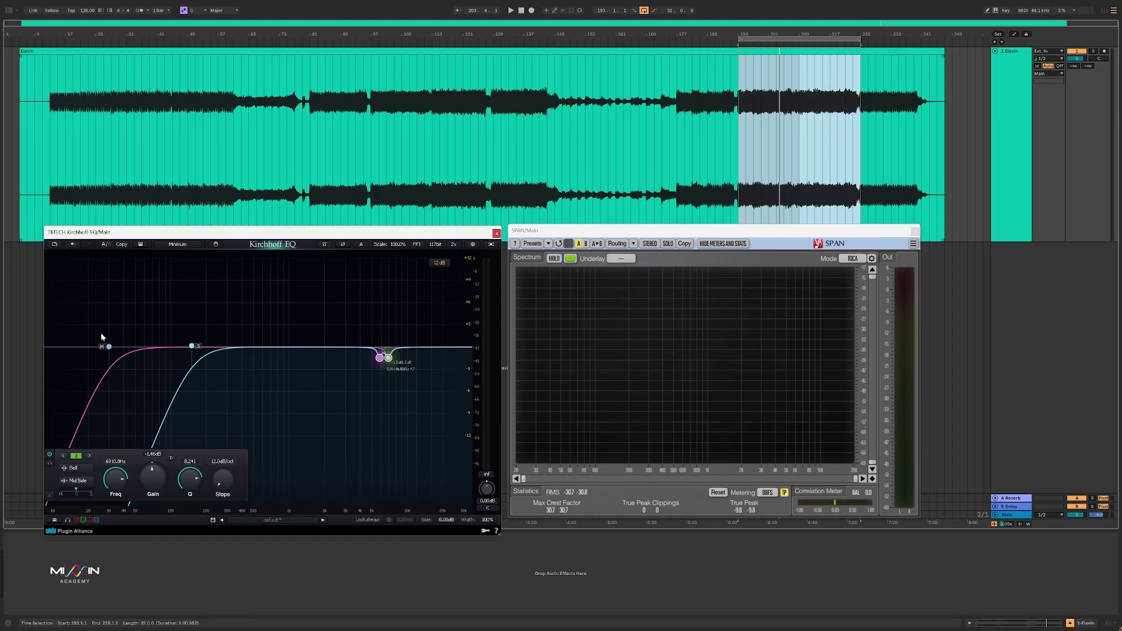
Select the Mid high-pass band and the Side high-pass band in turn to review their settings
{"action": "left_click", "coordinate": [109, 347]}
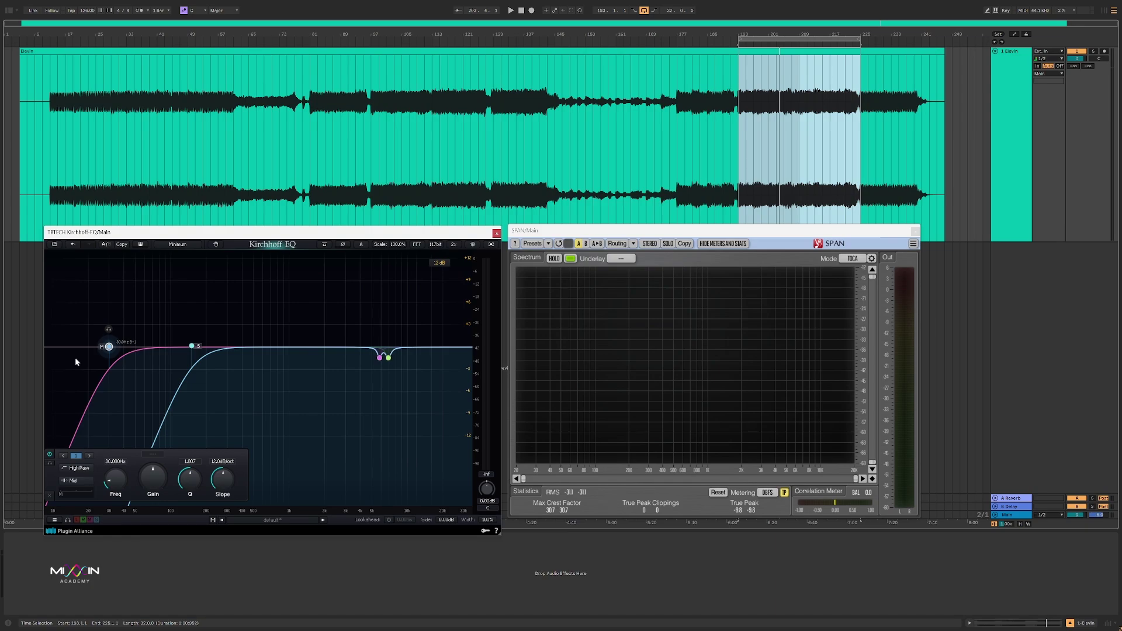
{"action": "left_click", "coordinate": [191, 347]}
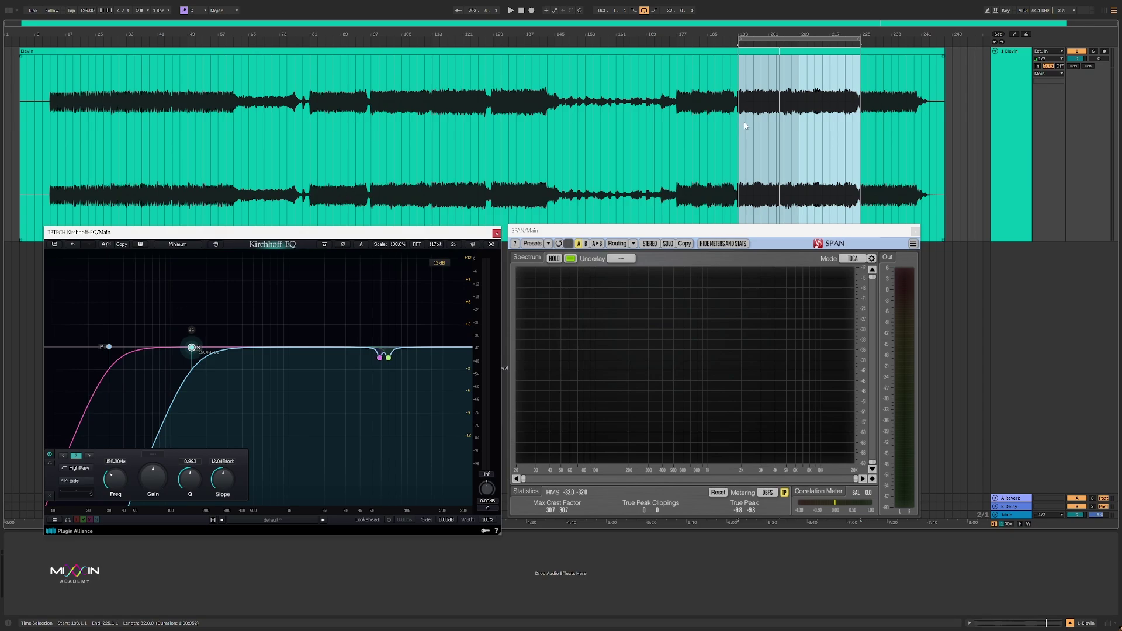
Audition the EQ on the intro, the first breakdown and its ending, and the loud section after the next short break
{"action": "left_click", "coordinate": [172, 133]}
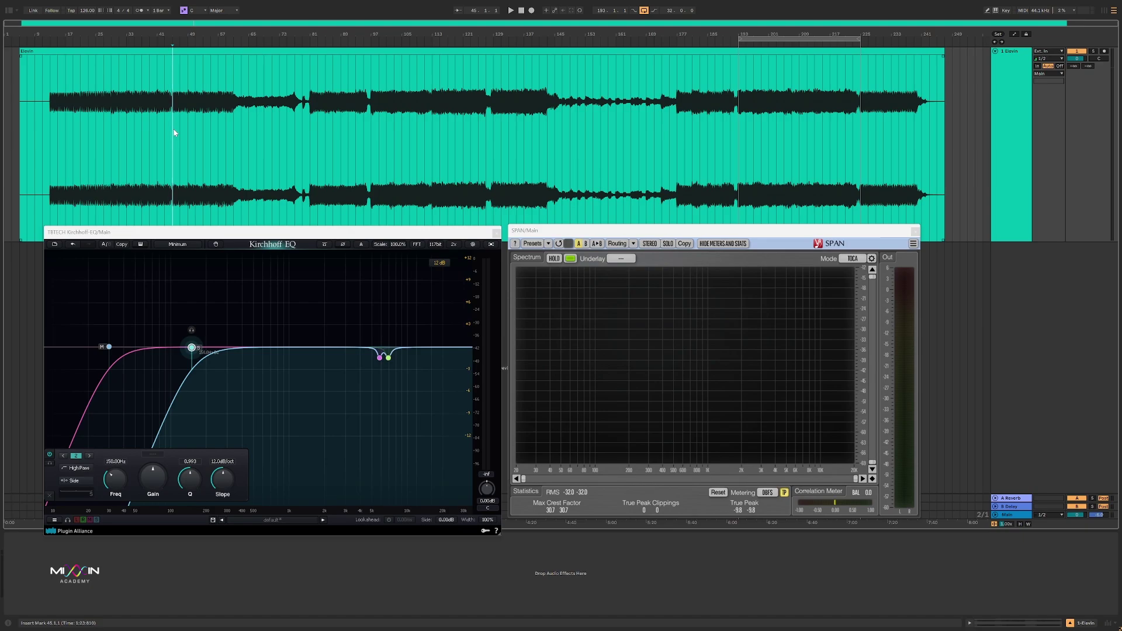
{"action": "key", "text": "space"}
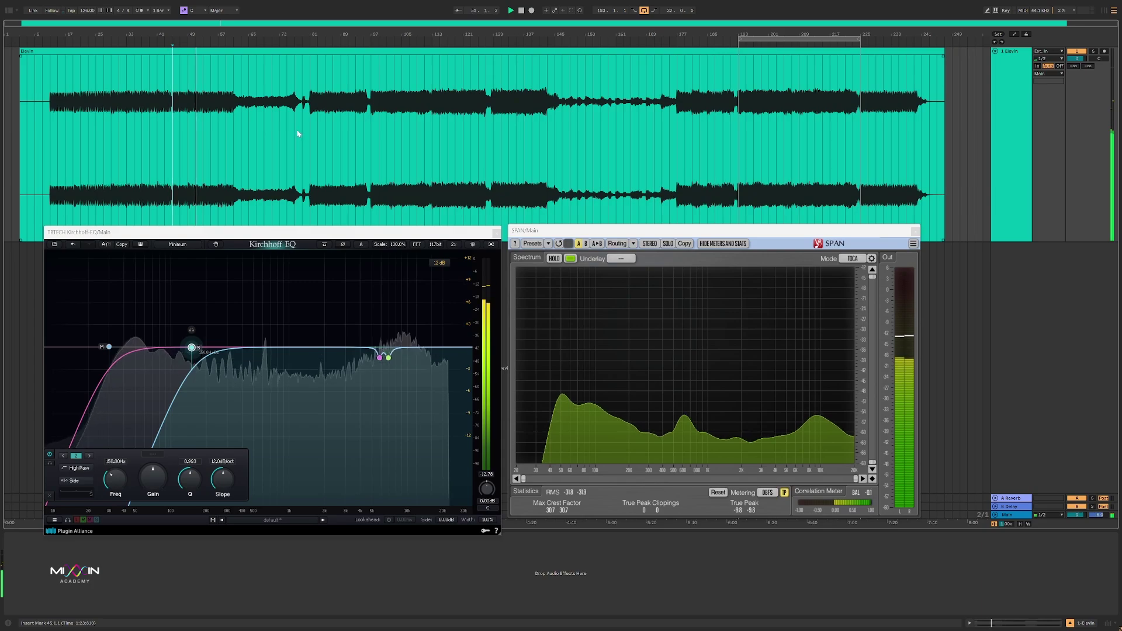
{"action": "left_click", "coordinate": [232, 133]}
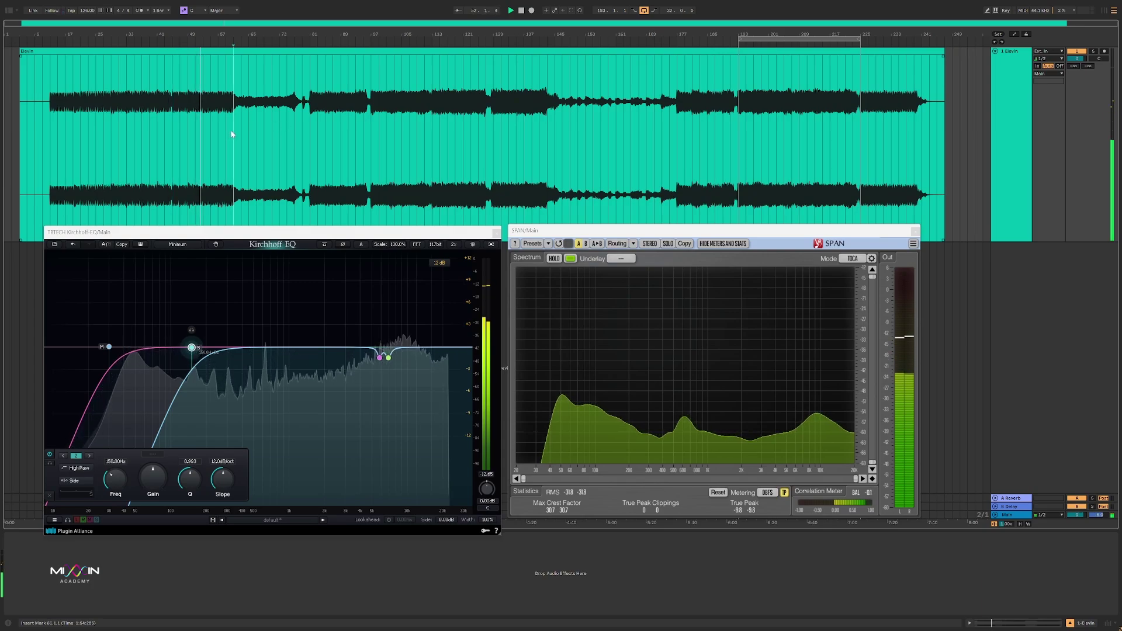
{"action": "left_click", "coordinate": [294, 130]}
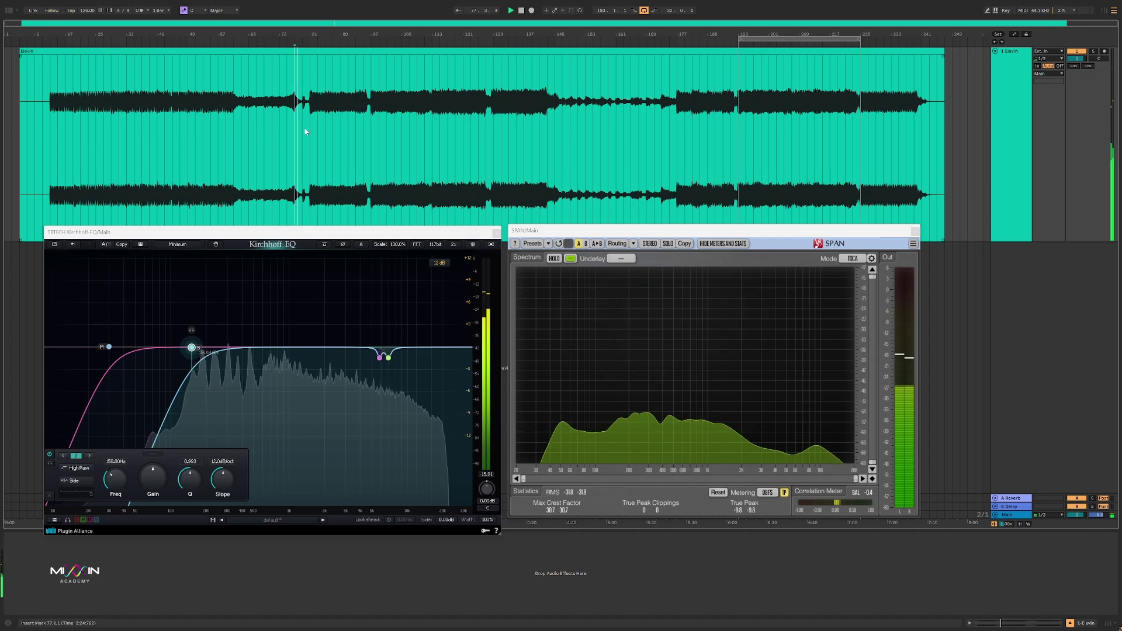
{"action": "left_click", "coordinate": [305, 132]}
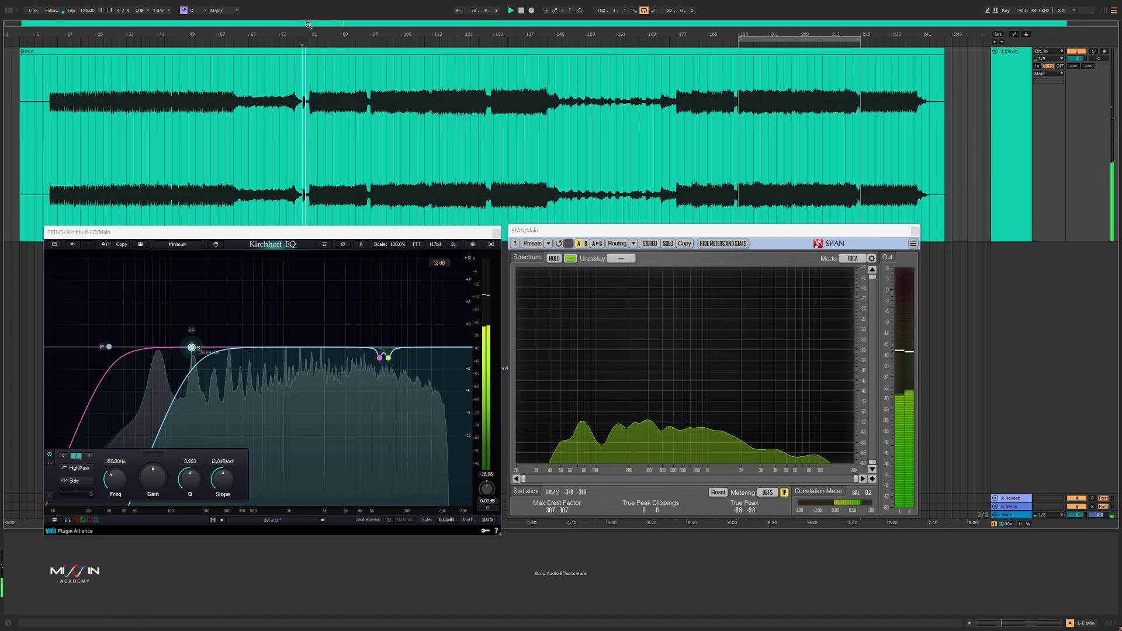
{"action": "left_click", "coordinate": [371, 142]}
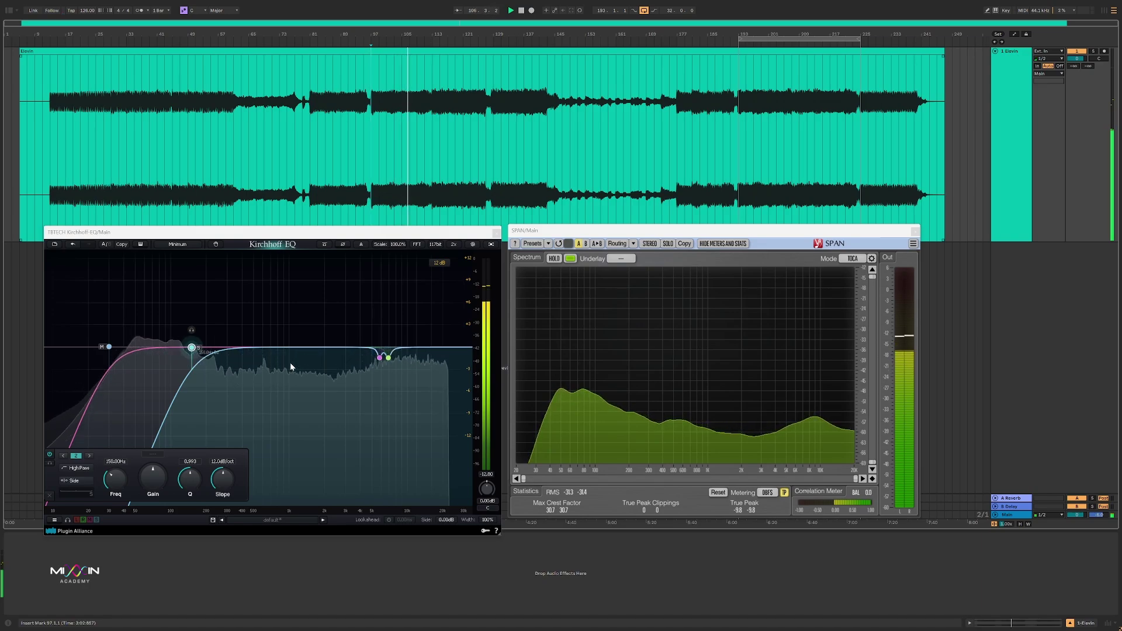
{"action": "key", "text": "space"}
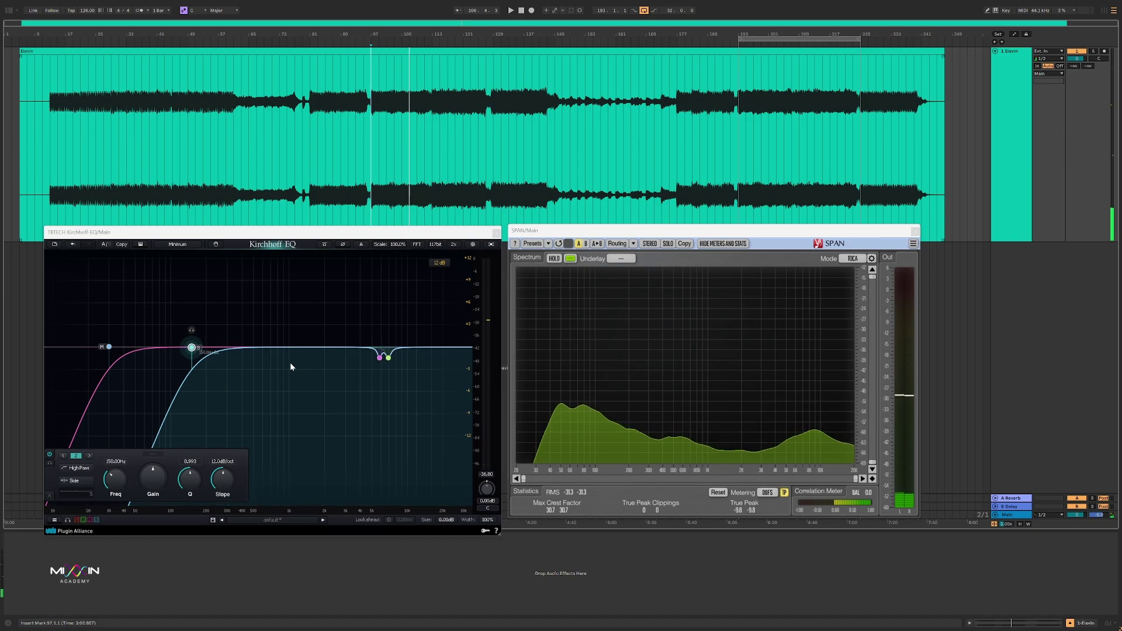